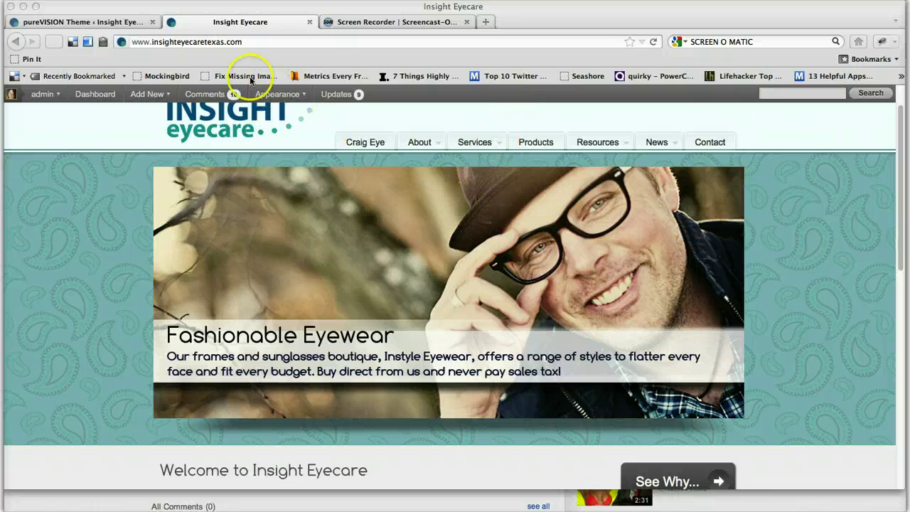
Step: Switch to the WordPress admin and open the list of all the site's pages, looking through its entries
click(102, 22)
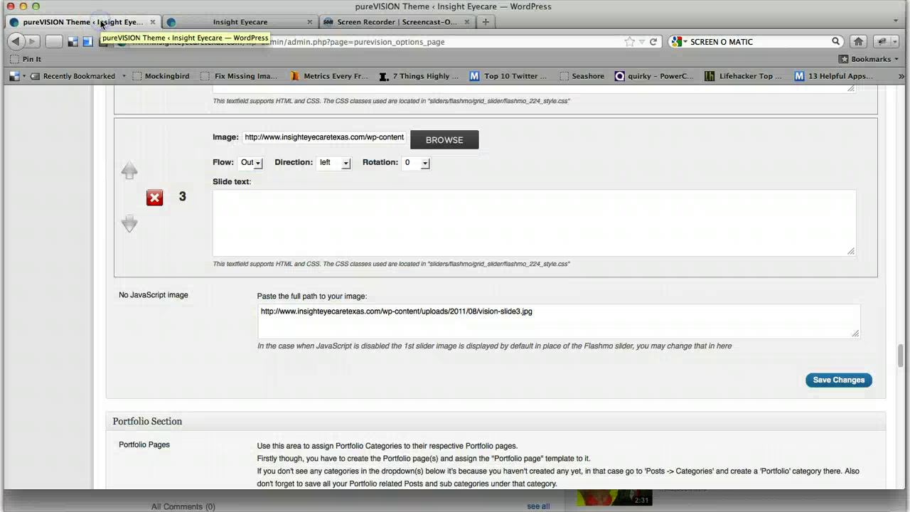
scroll(142, 173, up, 10)
scroll(142, 173, up, 15)
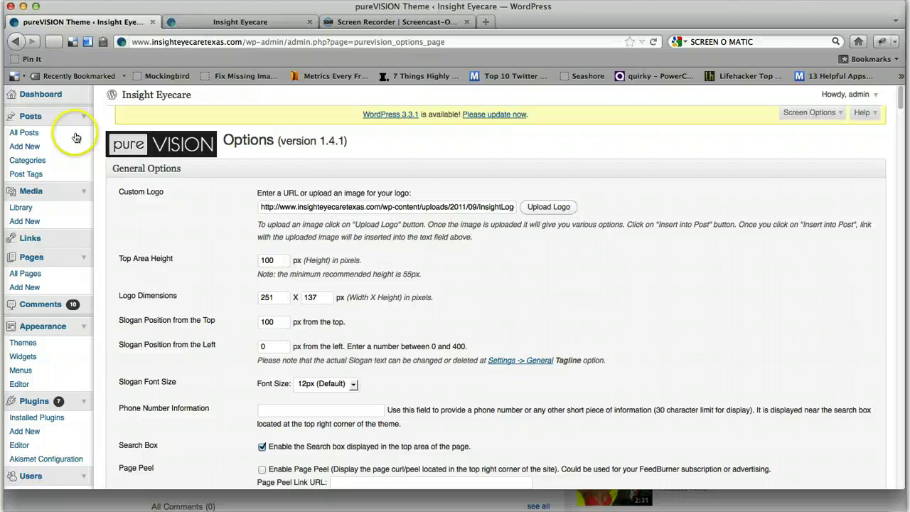
click(47, 101)
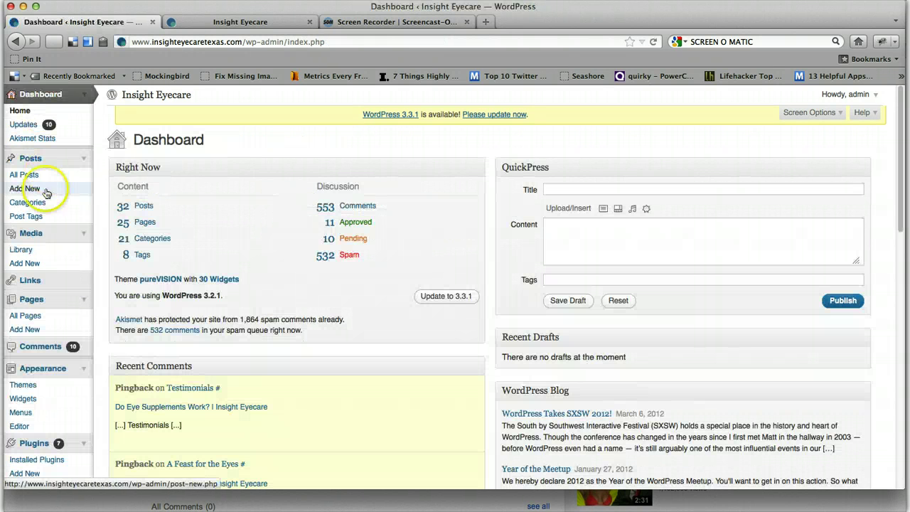
click(39, 315)
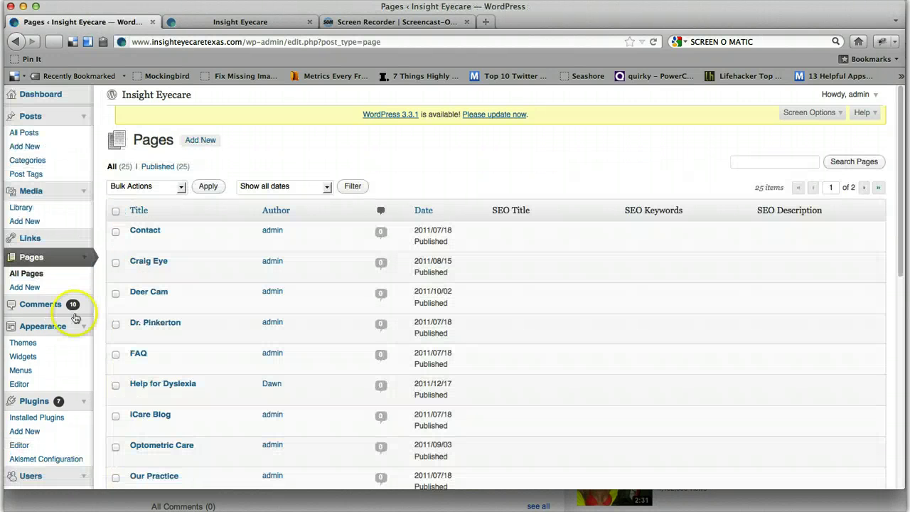
scroll(163, 331, down, 5)
scroll(163, 331, down, 6)
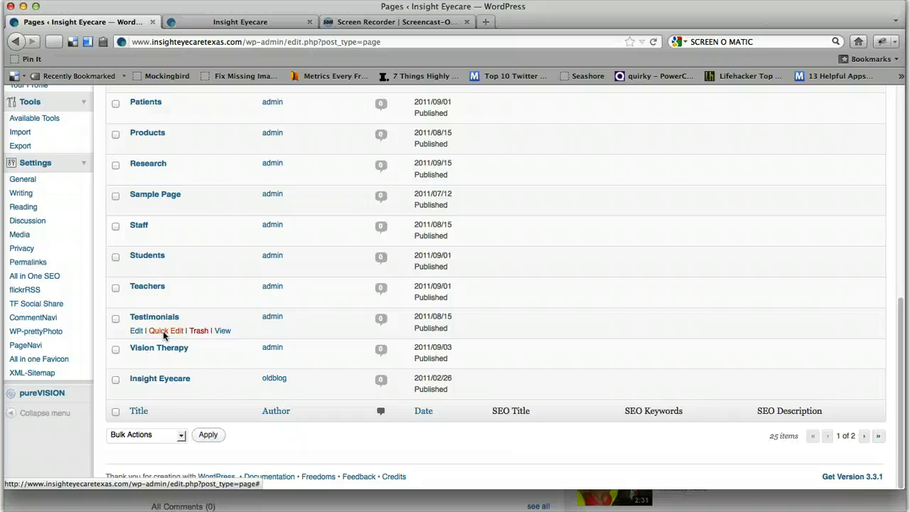
scroll(163, 331, up, 11)
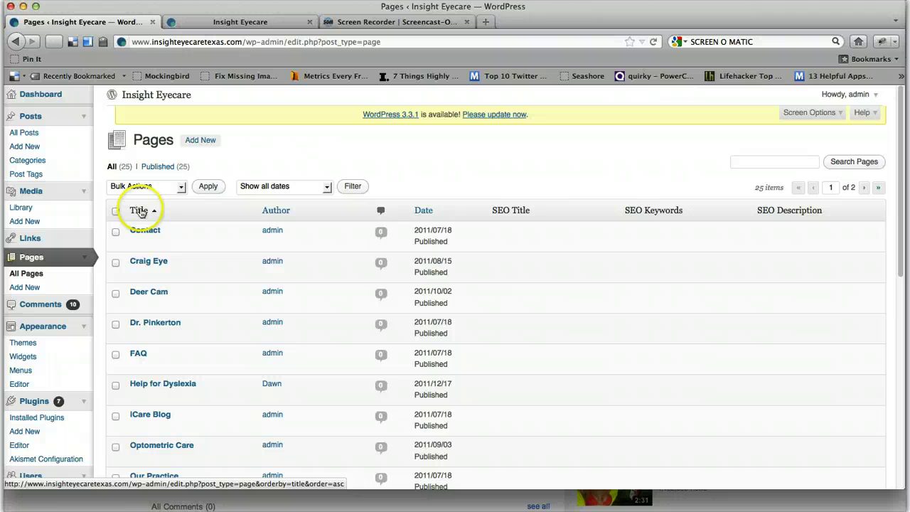
Step: View the Craig Eye page on the live website
click(268, 22)
mouse_move(316, 137)
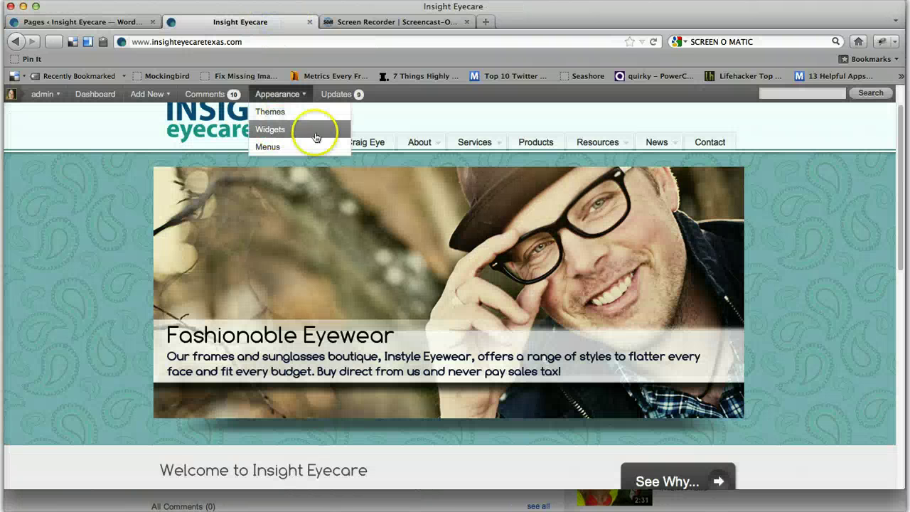
click(370, 145)
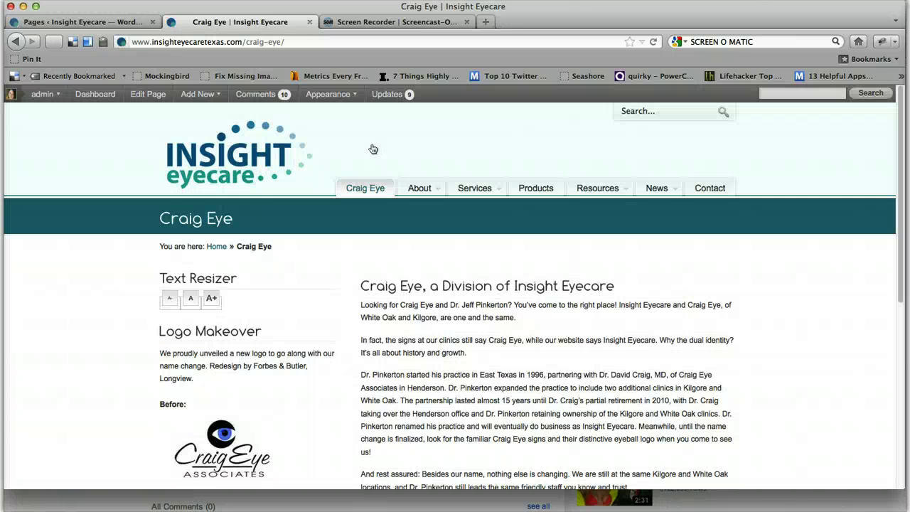
Step: Open the Craig Eye page for editing from the admin page list and switch its content to the Visual editor
click(107, 23)
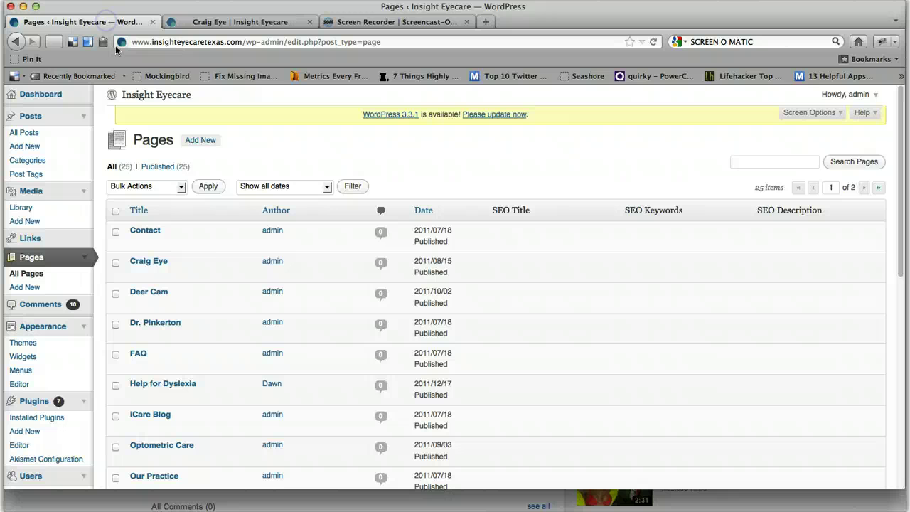
click(156, 263)
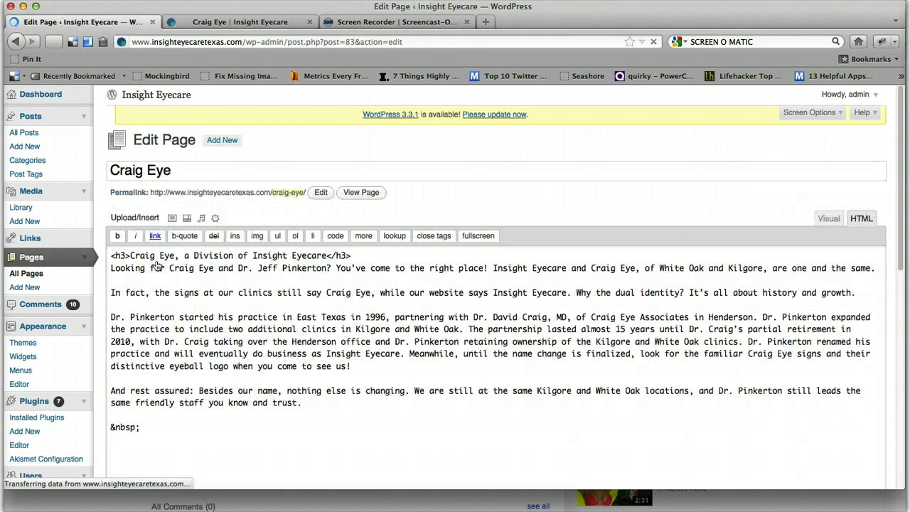
click(829, 218)
click(829, 220)
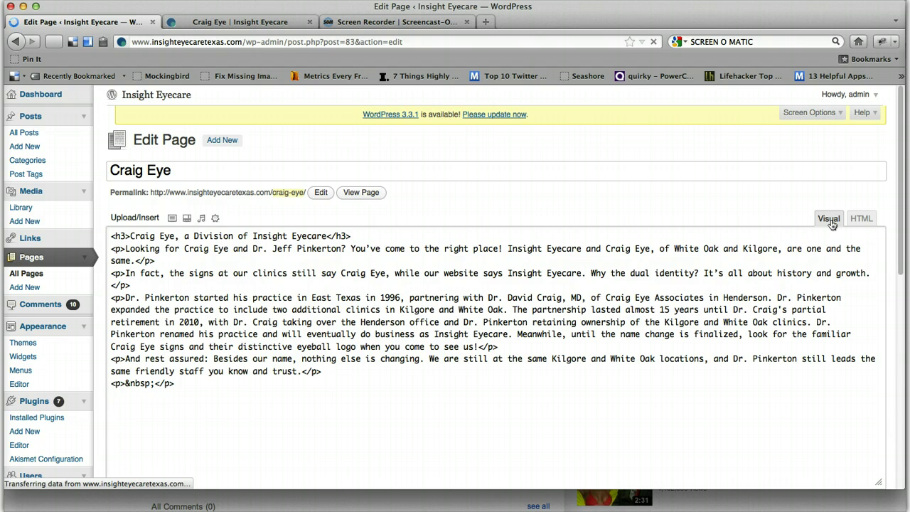
click(833, 223)
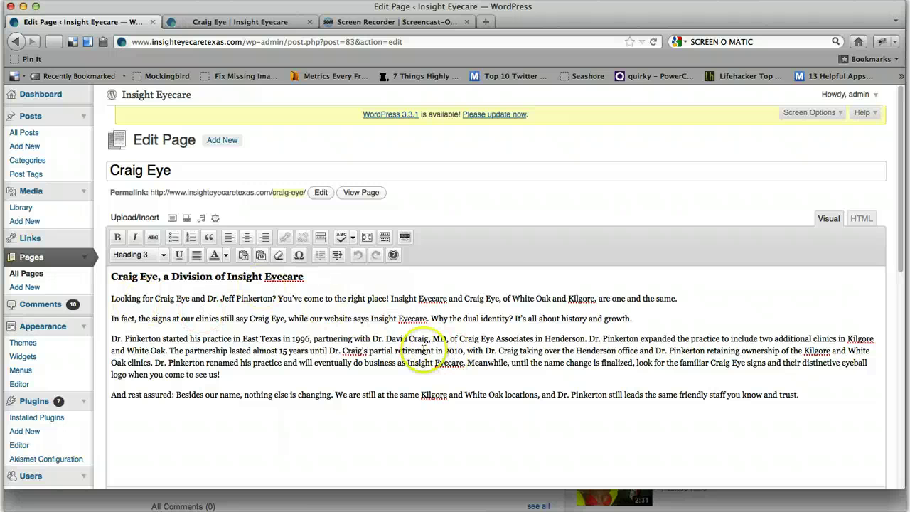
Step: Hide the Visual editor's second row of formatting tools and show it again
click(355, 350)
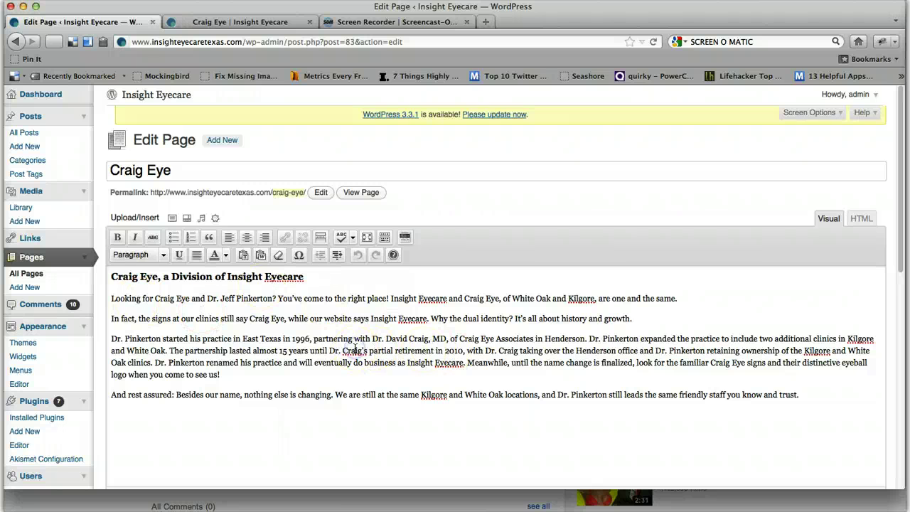
click(384, 238)
click(384, 238)
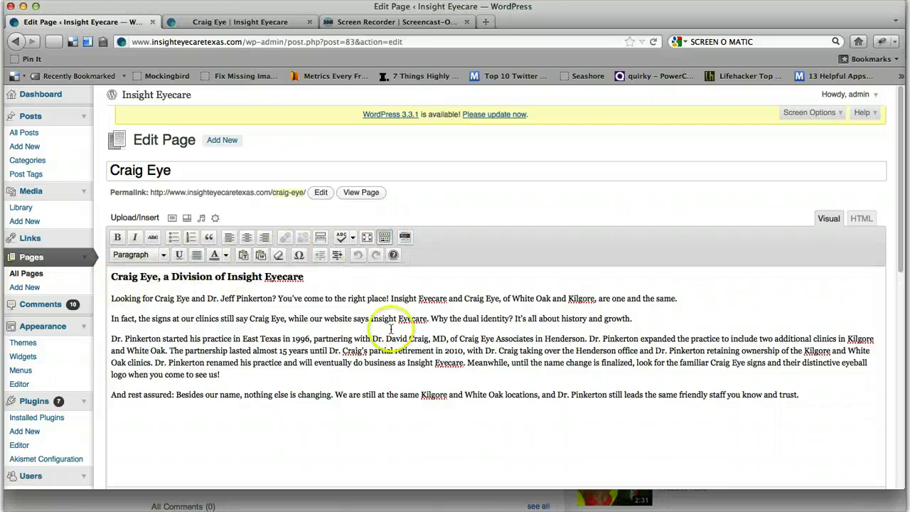
Step: Select the body paragraphs and the heading in turn, and look at the text style options for the heading
click(289, 413)
drag(289, 413, 105, 302)
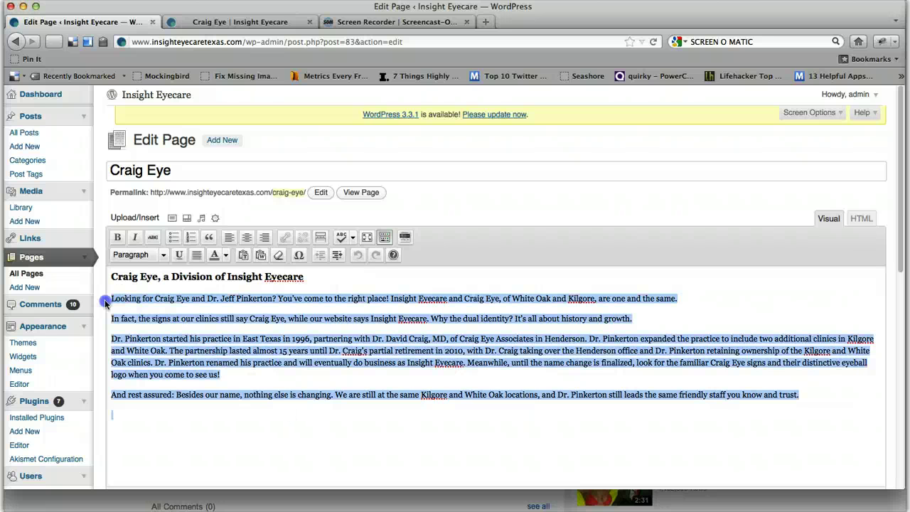
triple_click(157, 277)
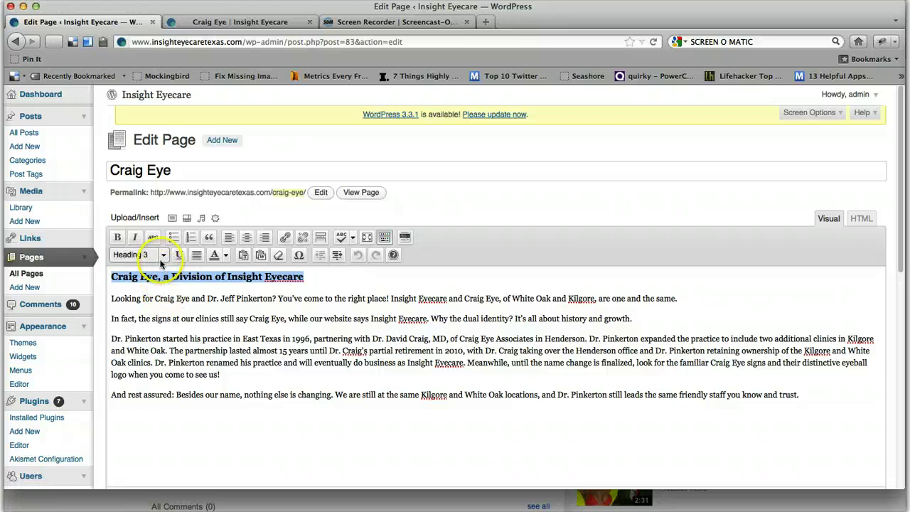
click(163, 255)
click(227, 311)
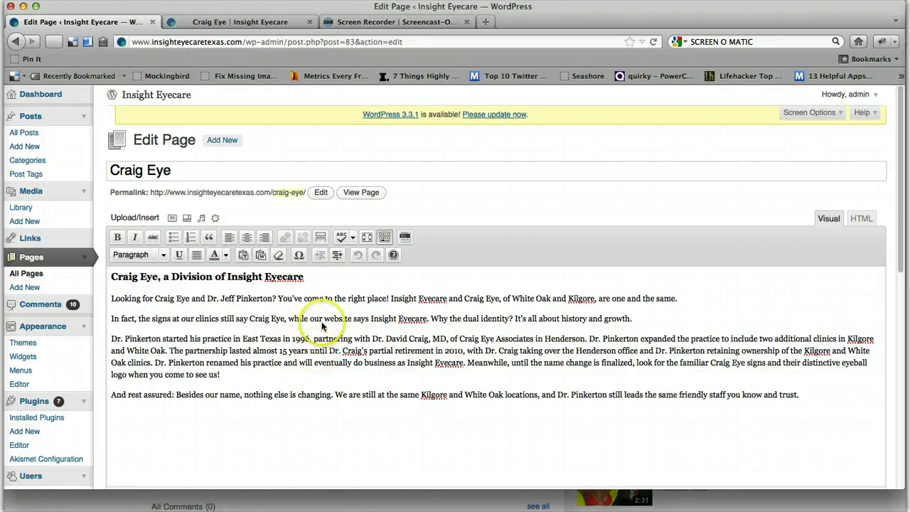
Step: Examine the link options for the words "You've come to the" in the first paragraph, without adding a link
click(345, 299)
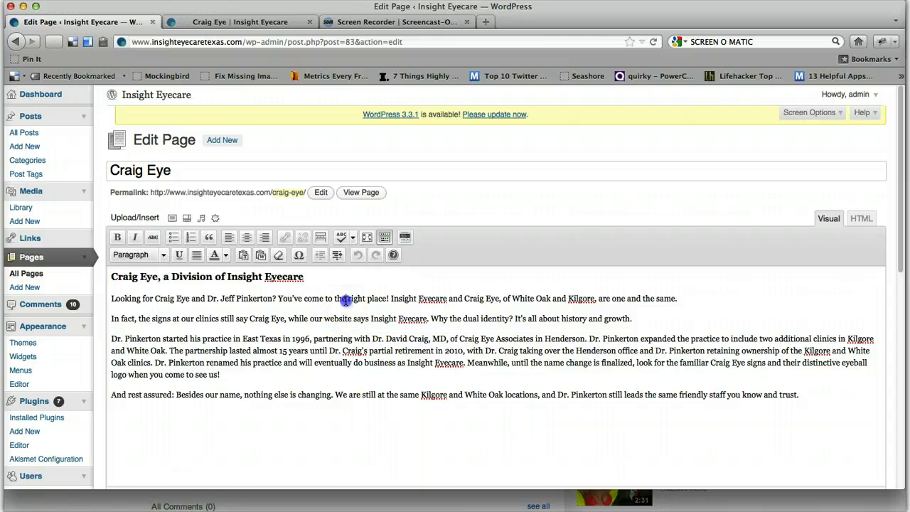
drag(346, 300, 272, 299)
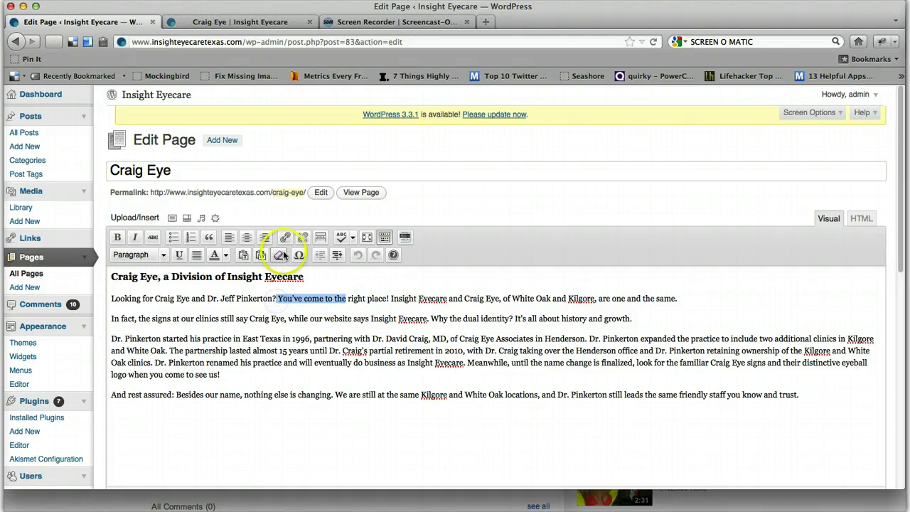
click(285, 237)
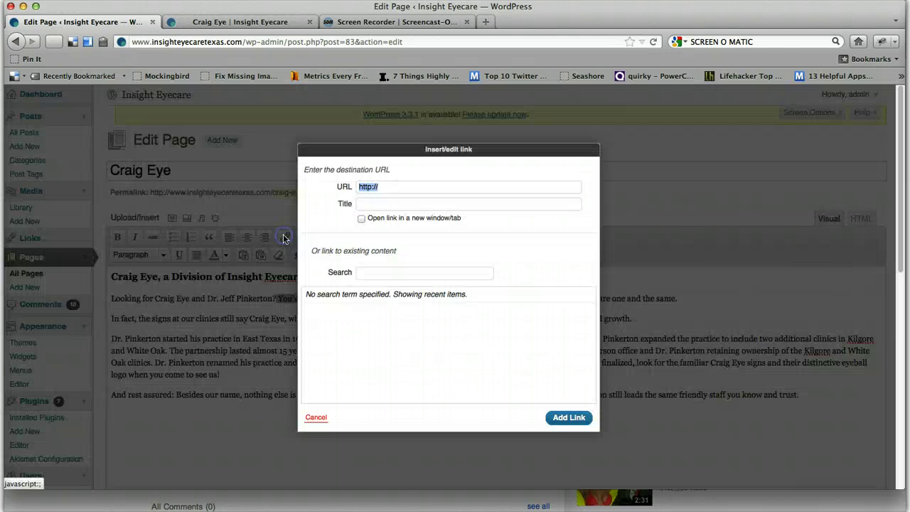
click(398, 196)
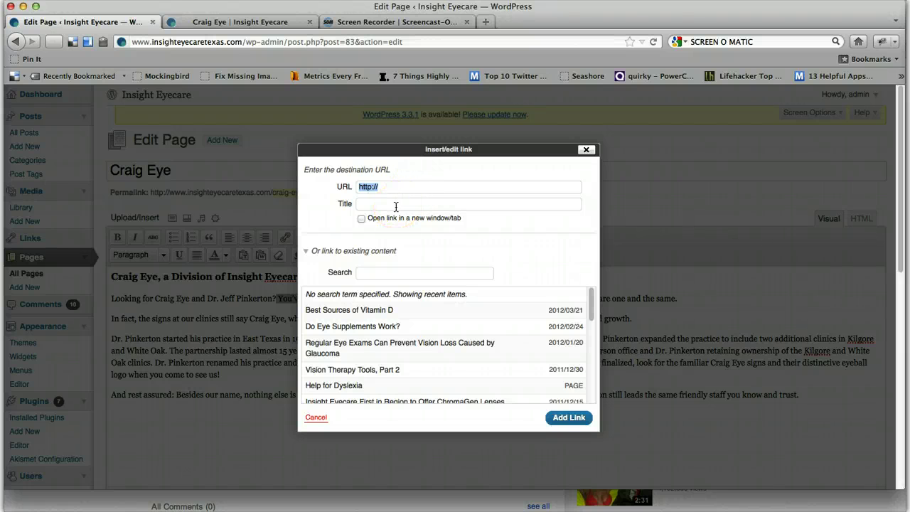
click(364, 218)
click(375, 204)
click(358, 220)
click(374, 268)
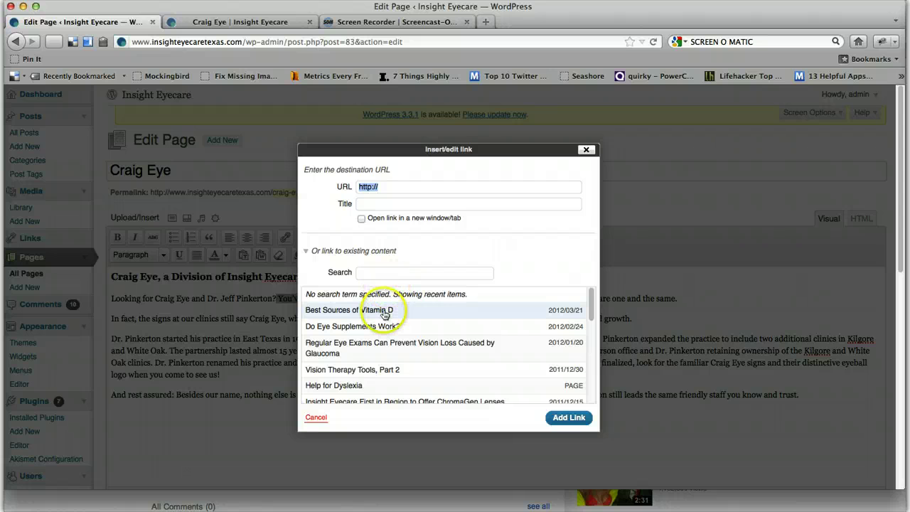
click(316, 419)
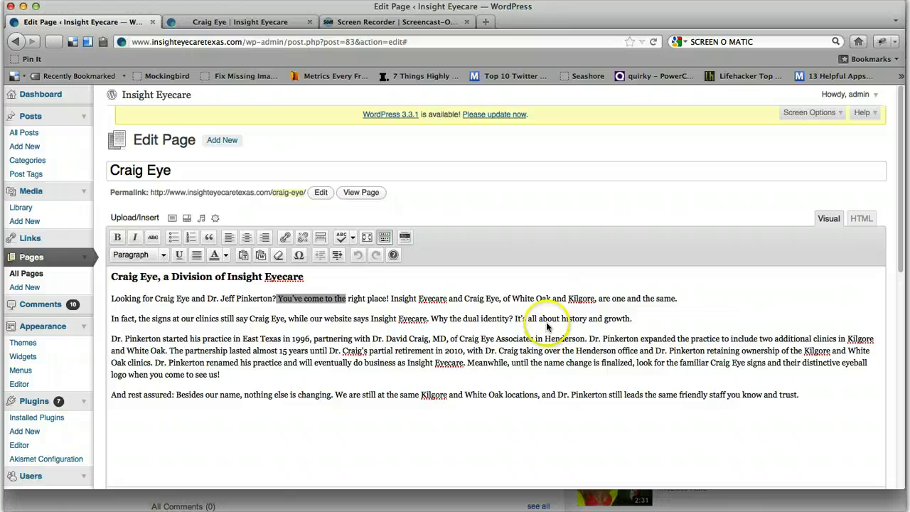
Step: Switch the page content to its HTML source and look over the publishing options
click(863, 219)
scroll(680, 335, down, 2)
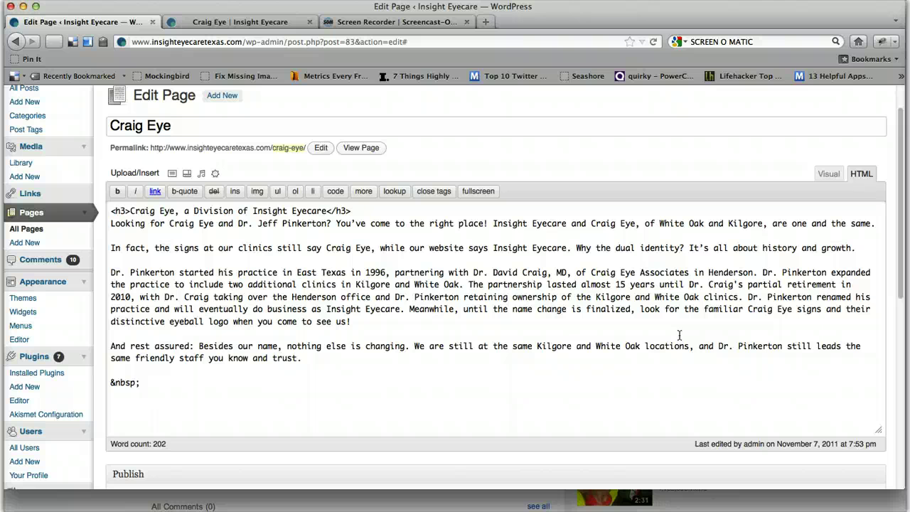
scroll(680, 335, down, 10)
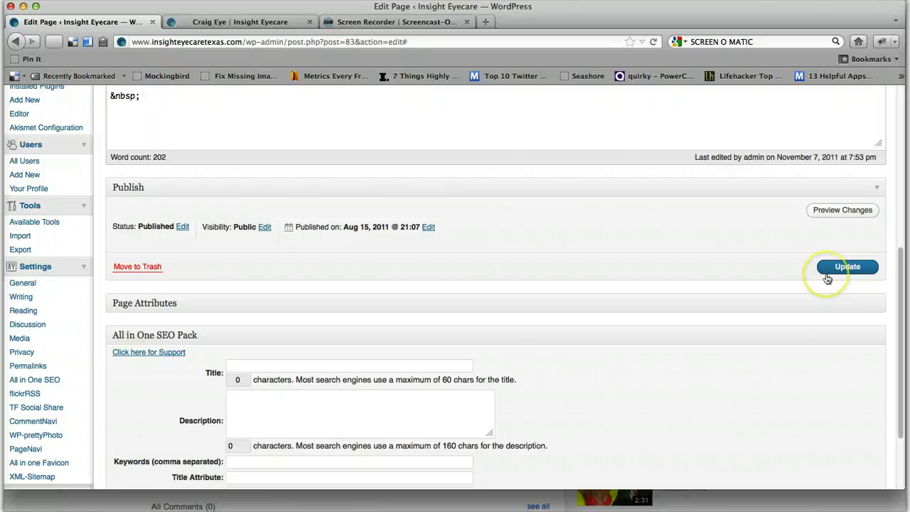
click(837, 266)
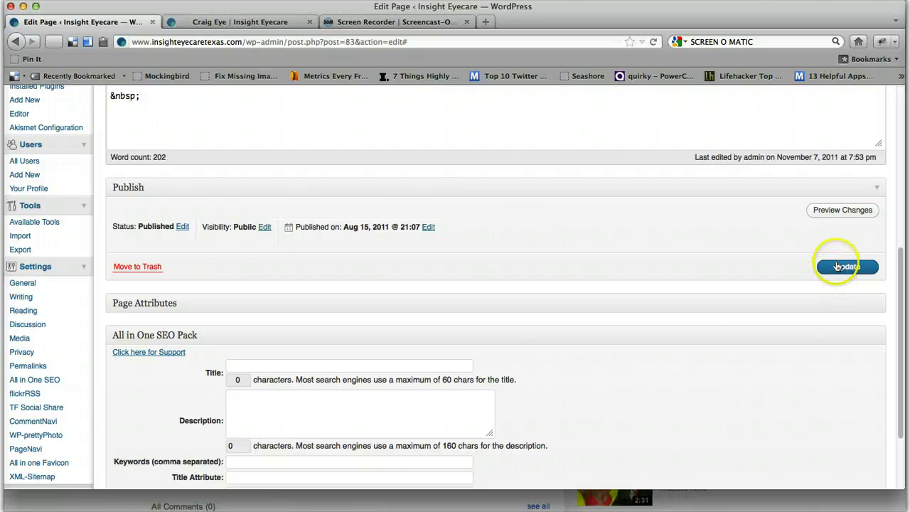
scroll(676, 392, down, 3)
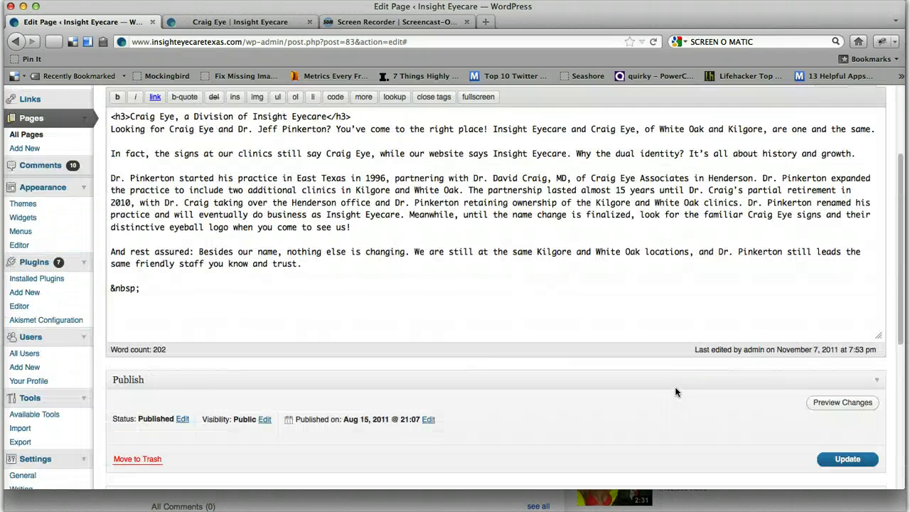
Step: Examine the title, description and keyword fields of the All in One SEO Pack section
scroll(677, 392, down, 10)
click(322, 323)
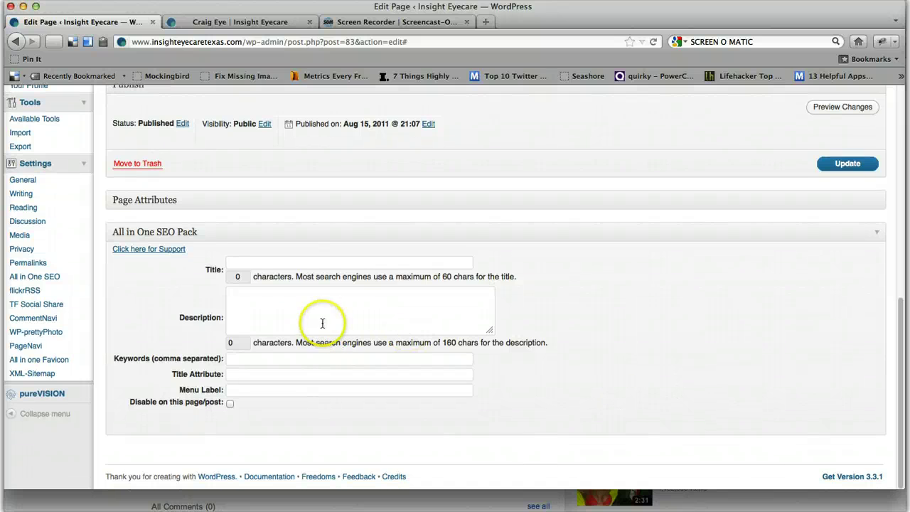
click(293, 266)
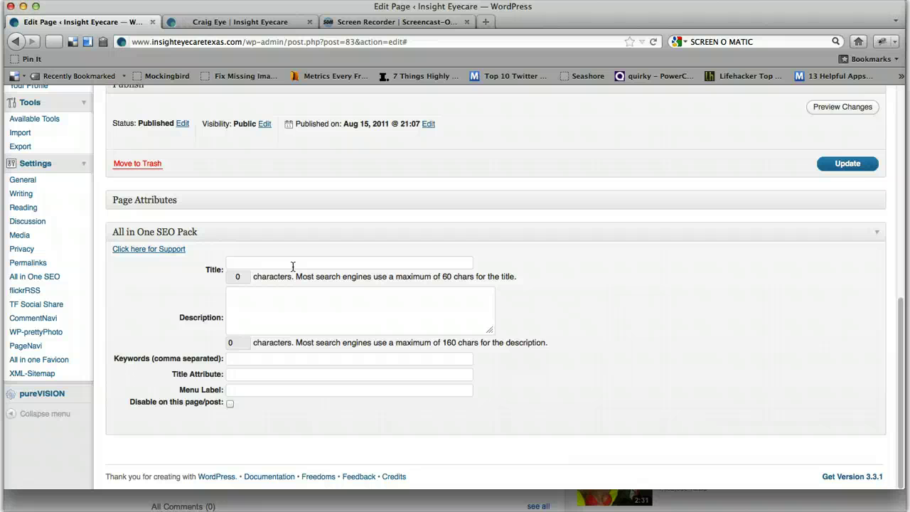
click(281, 291)
click(257, 363)
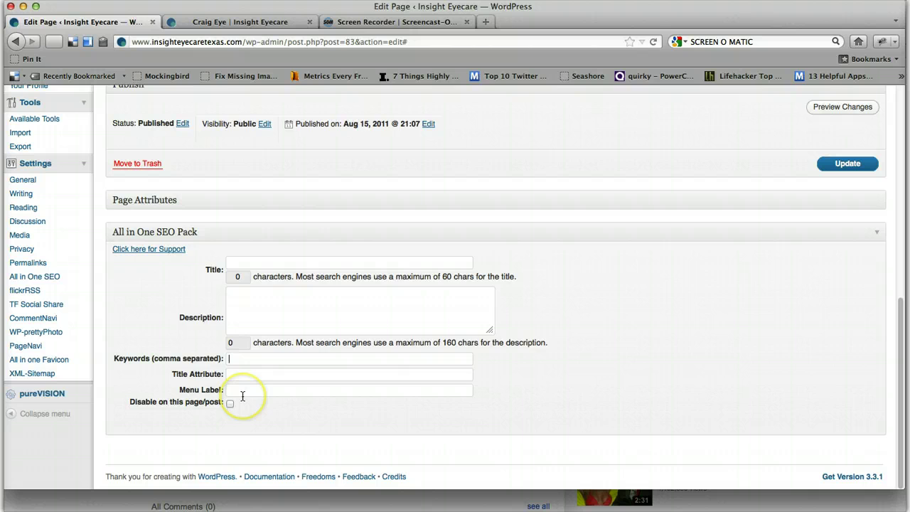
Step: Switch the Craig Eye page content back from HTML source to the visual editor
scroll(243, 397, up, 10)
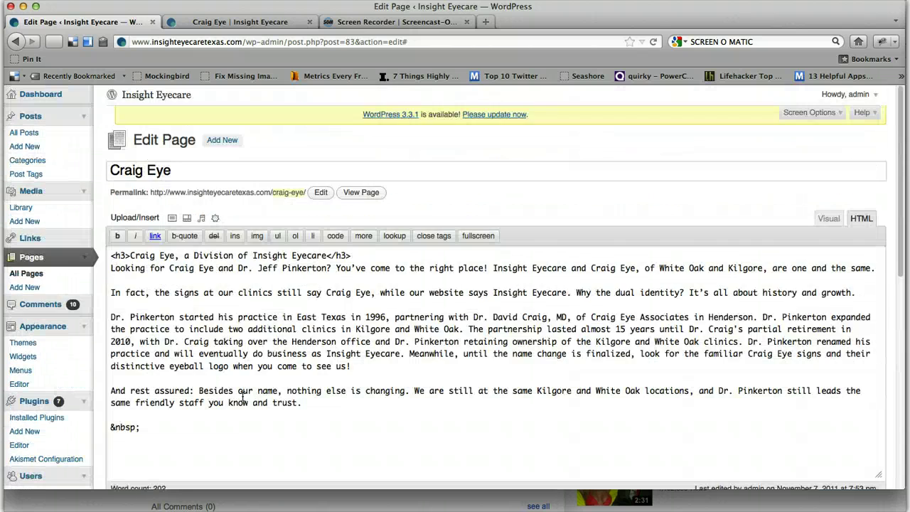
scroll(243, 396, down, 5)
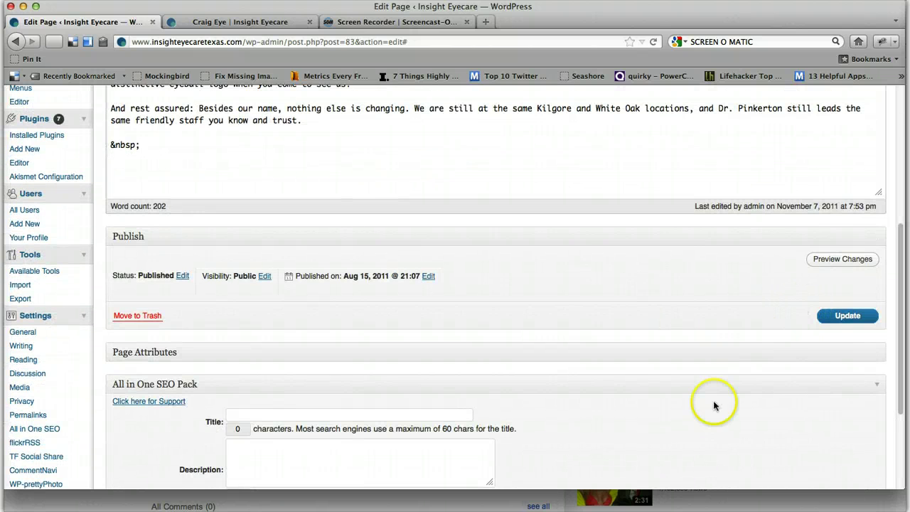
scroll(518, 107, up, 5)
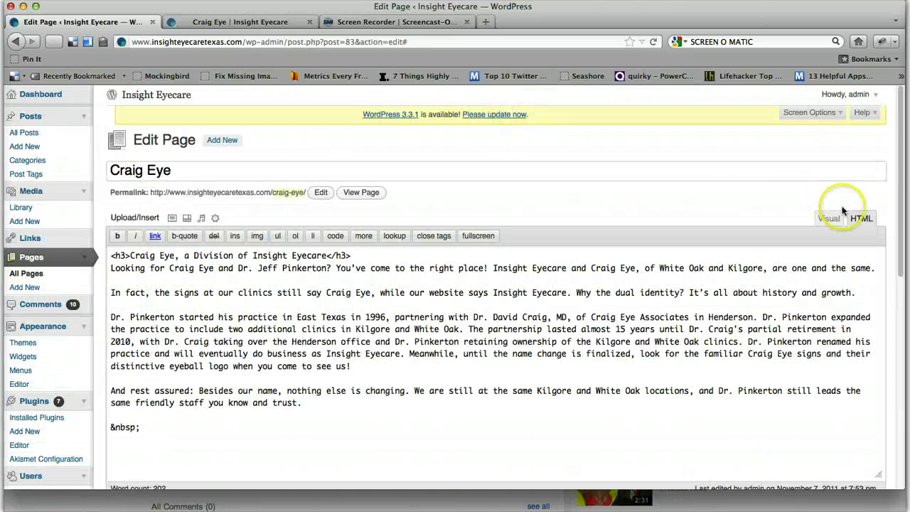
click(829, 218)
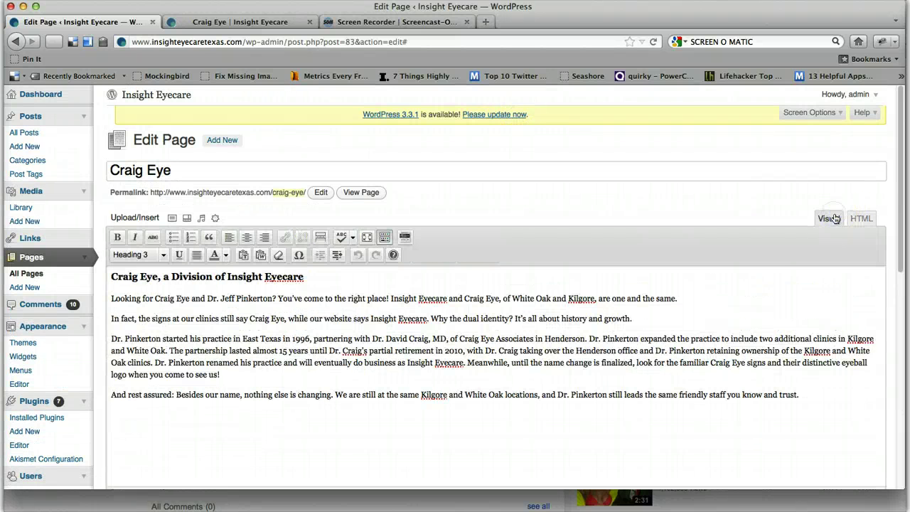
Step: Place the cursor before "In fact", start adding an image, and look at the computer upload and Media Library sources
click(111, 319)
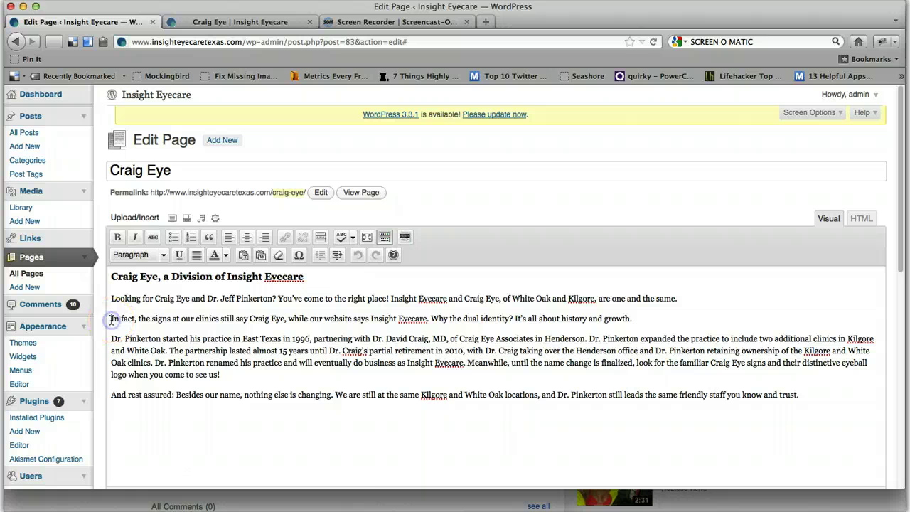
click(173, 219)
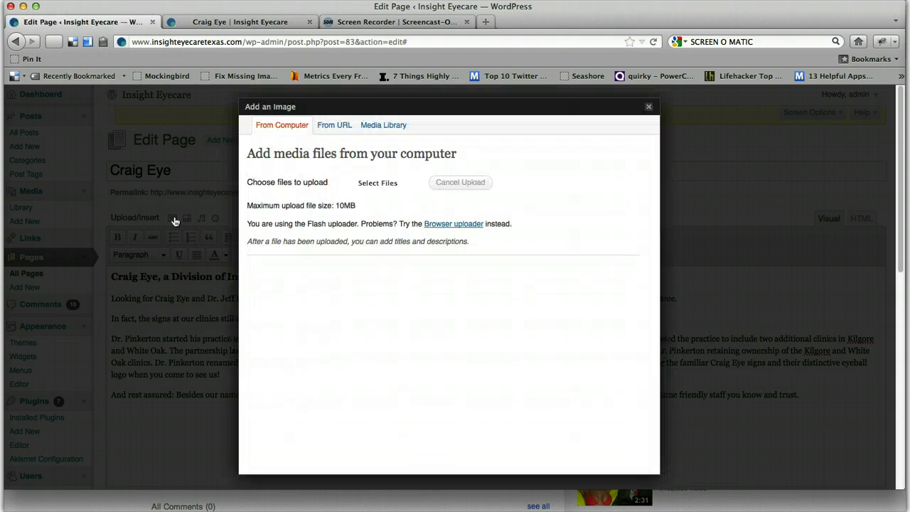
click(372, 187)
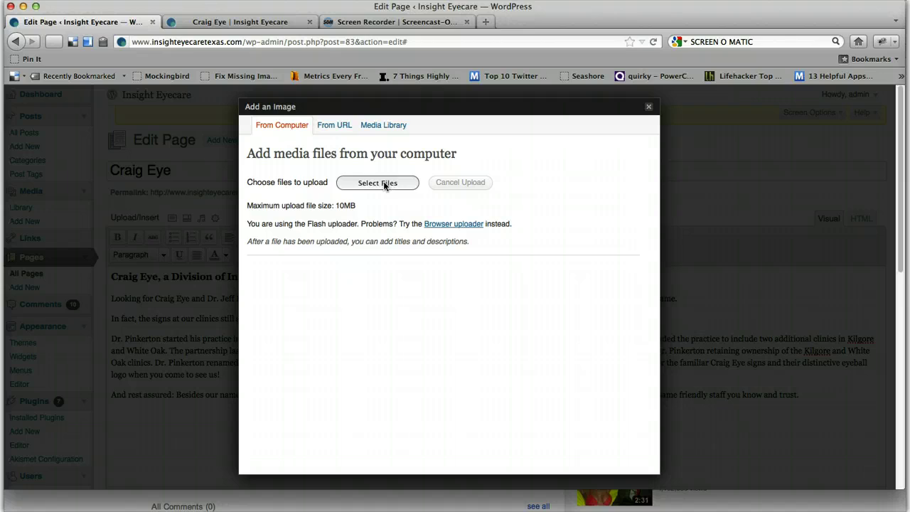
click(377, 183)
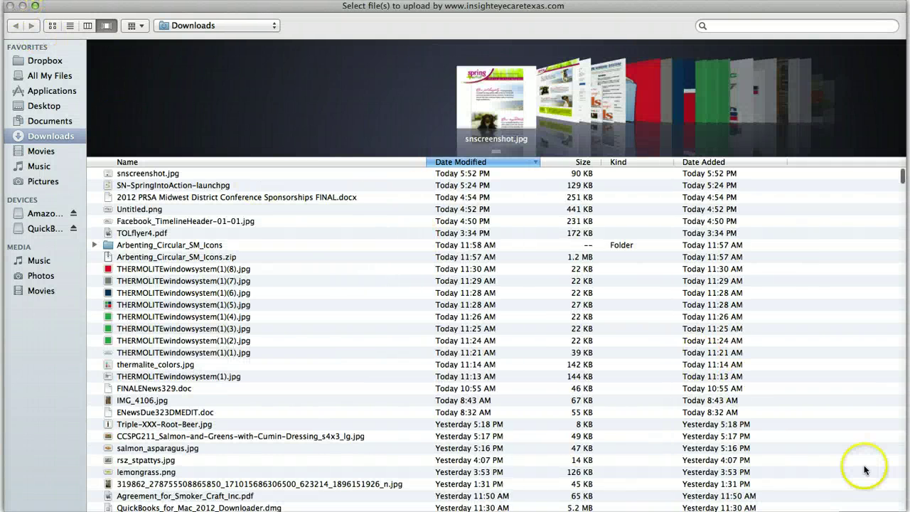
click(891, 503)
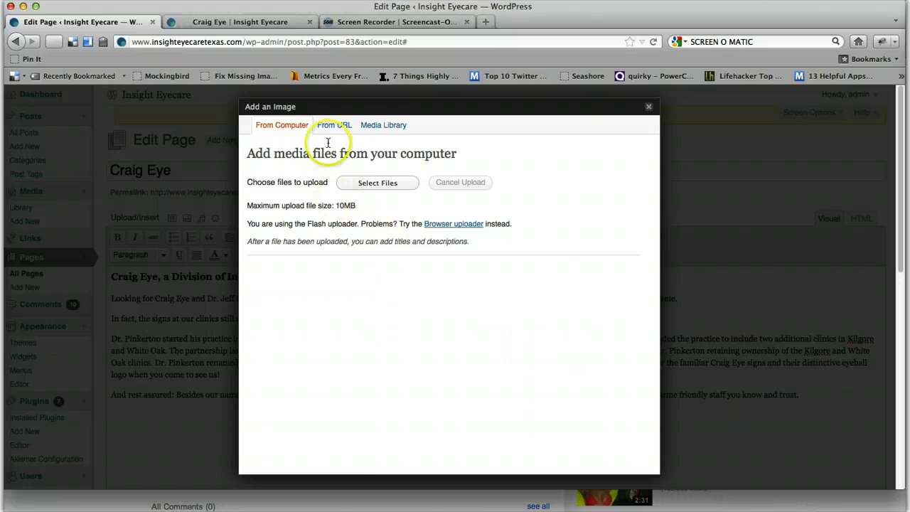
click(390, 126)
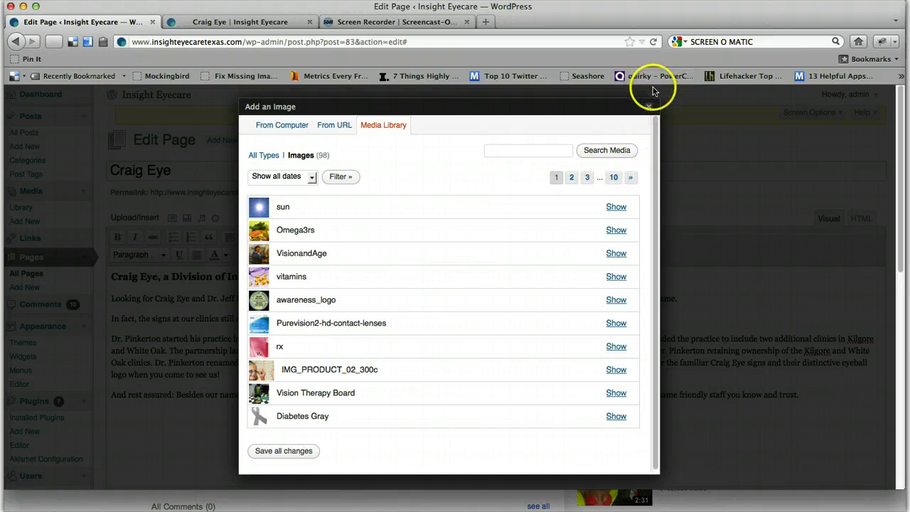
Step: Upload the image THERMOLITEwindowsystem(1)(8).jpg from the computer's Downloads folder
click(280, 128)
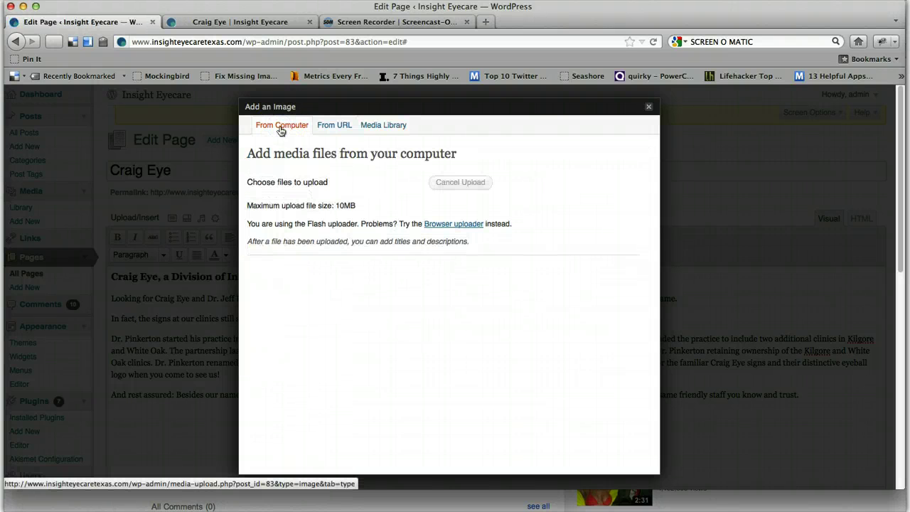
click(382, 185)
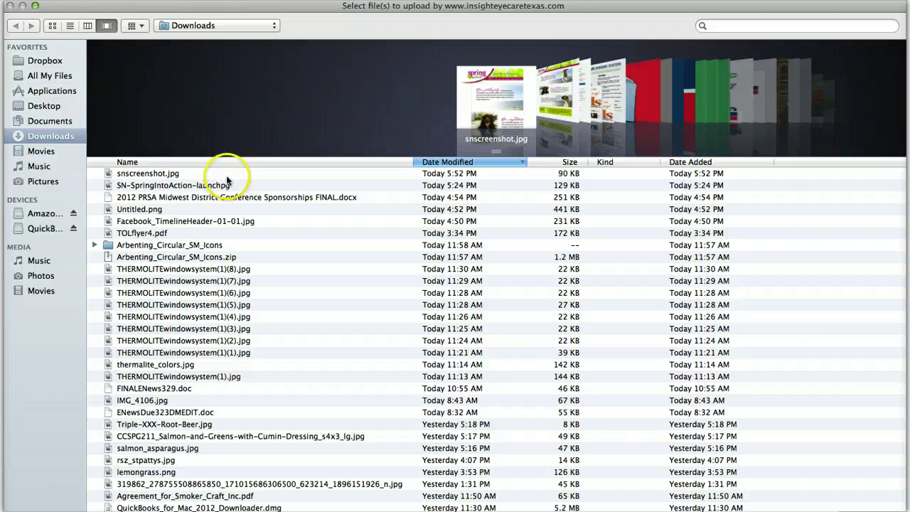
double_click(155, 269)
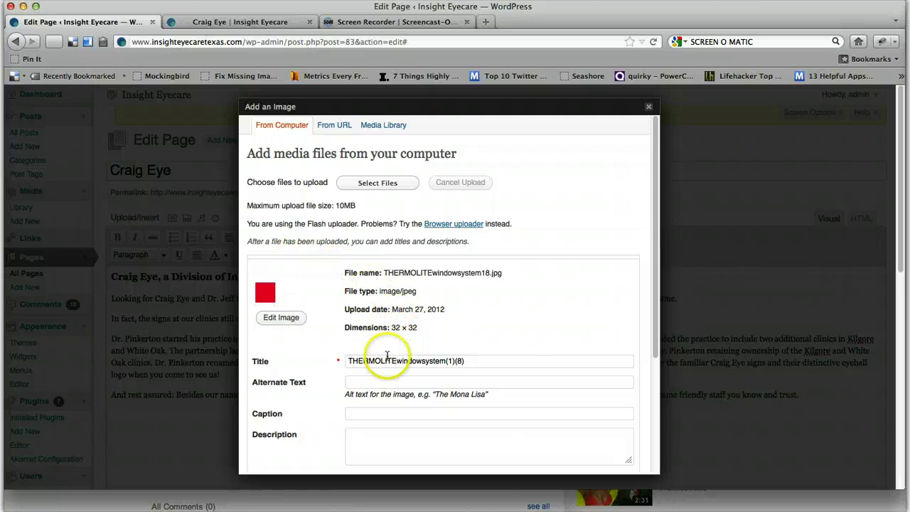
Step: Examine the uploaded image's title, alternate text, caption, link, alignment and size settings, and close them without inserting the image
click(382, 363)
click(366, 381)
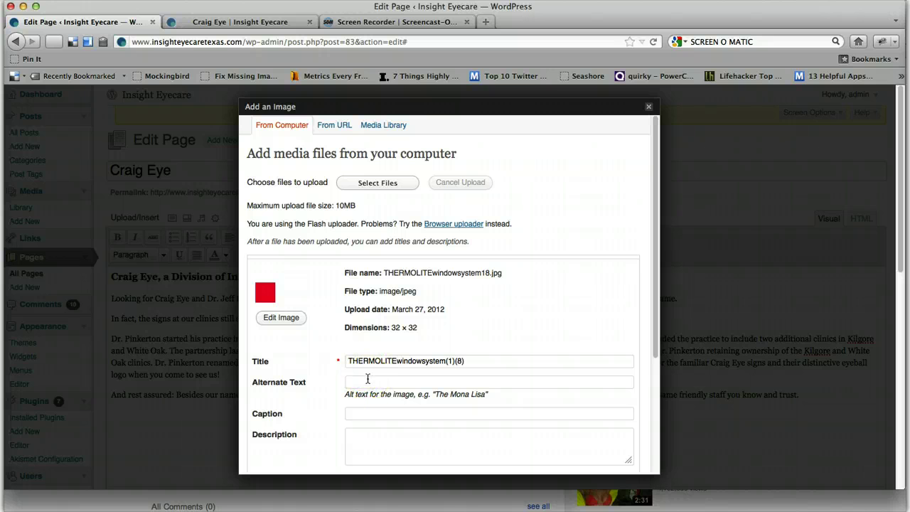
scroll(367, 379, down, 3)
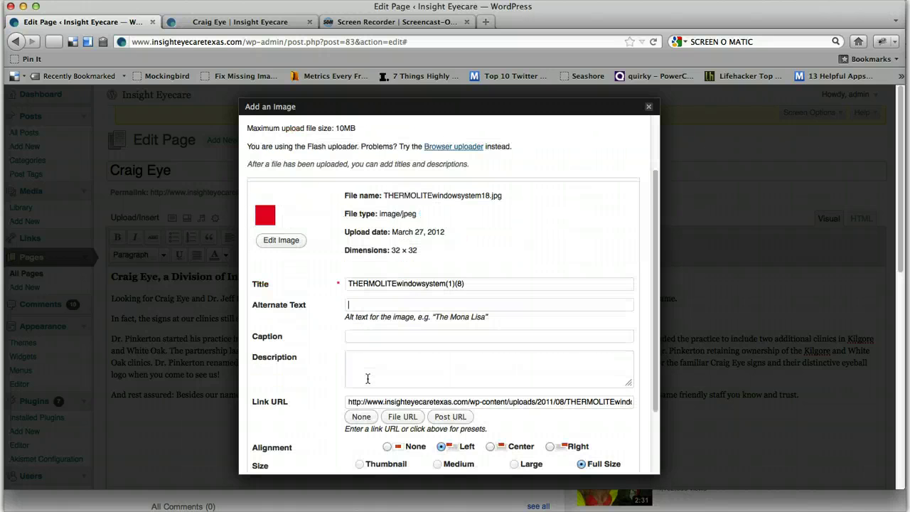
scroll(367, 379, down, 2)
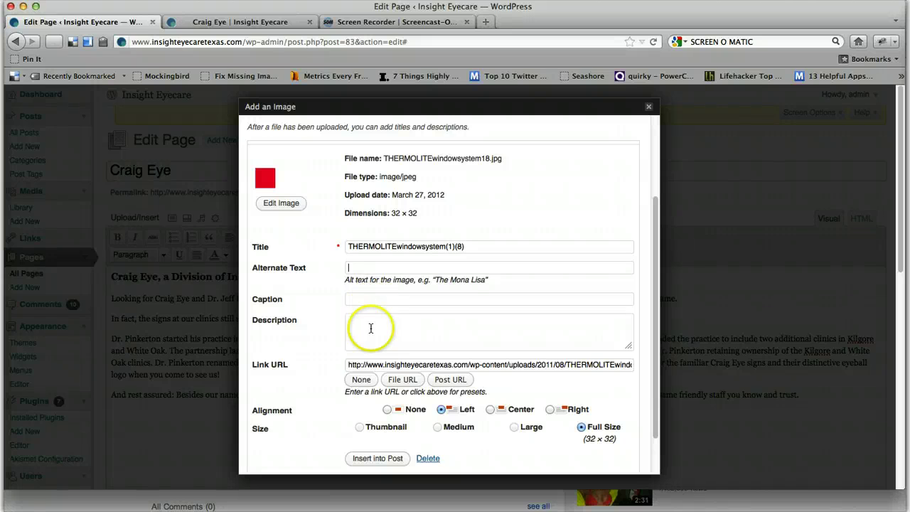
scroll(367, 358, down, 1)
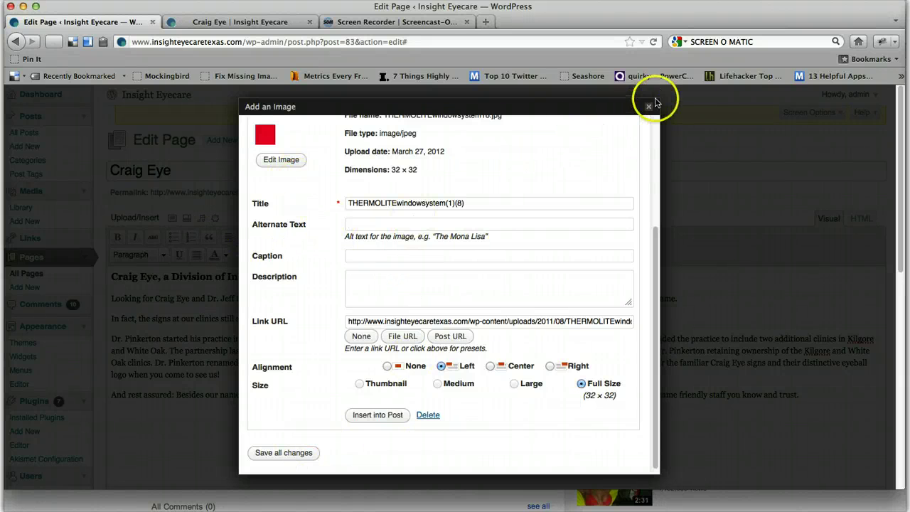
scroll(601, 221, up, 5)
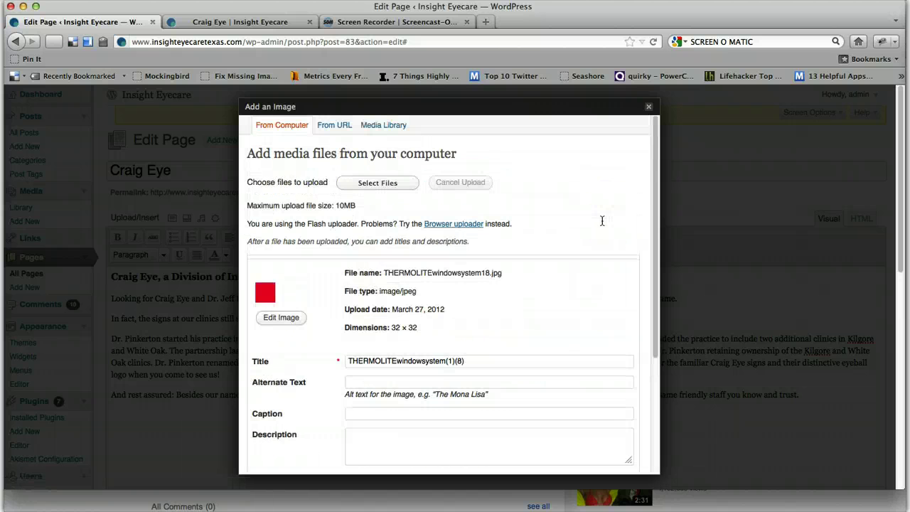
click(648, 107)
Step: Reload the live Craig Eye page and look over its main text and the logo makeover sidebar
scroll(602, 284, down, 10)
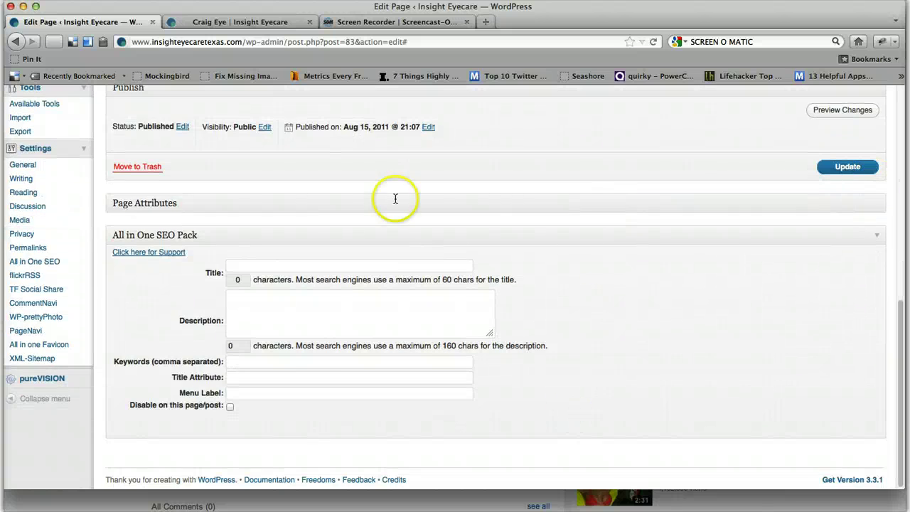
click(241, 22)
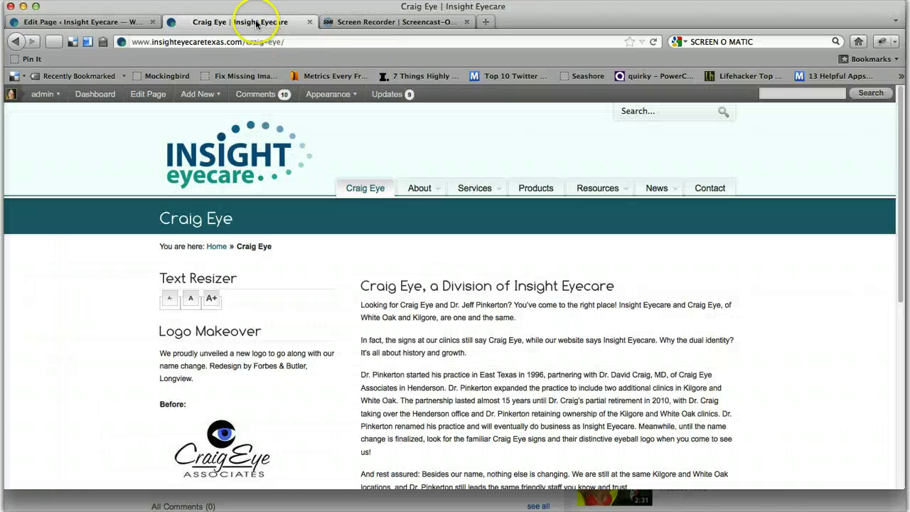
click(654, 42)
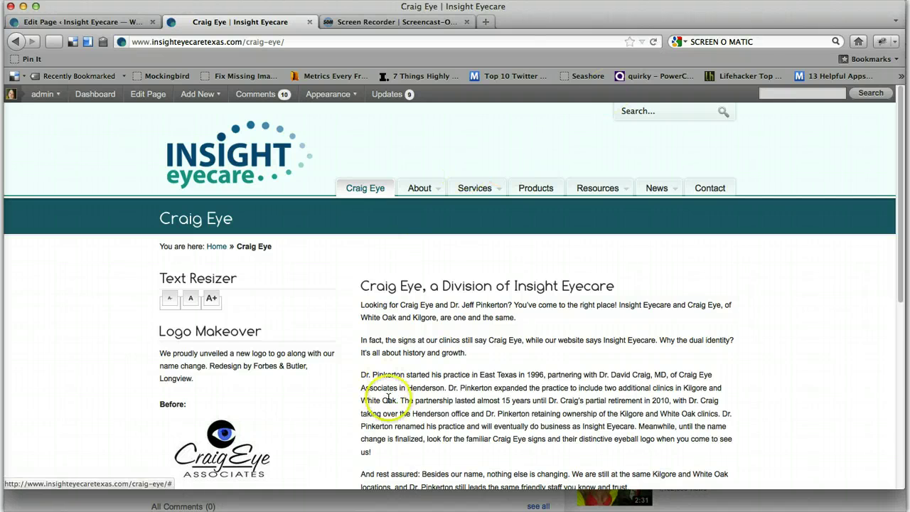
scroll(388, 398, down, 3)
scroll(388, 398, down, 2)
scroll(388, 399, up, 5)
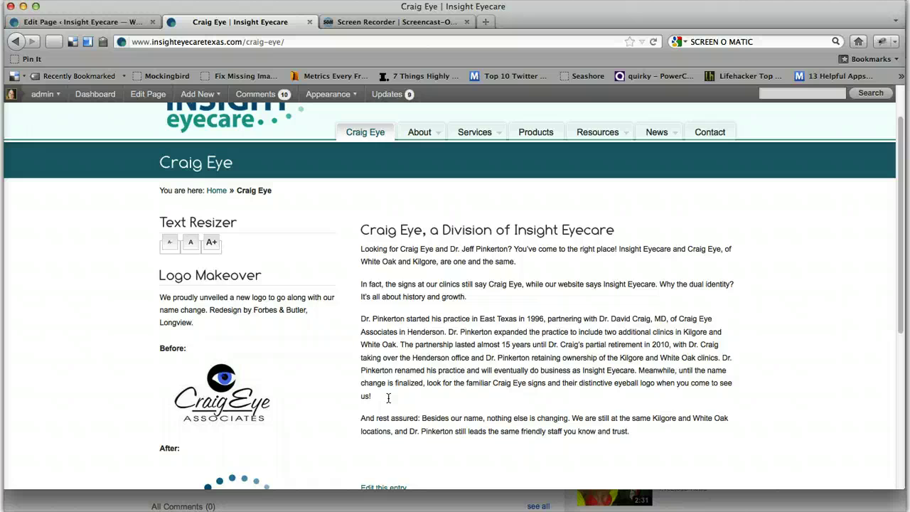
scroll(388, 398, down, 1)
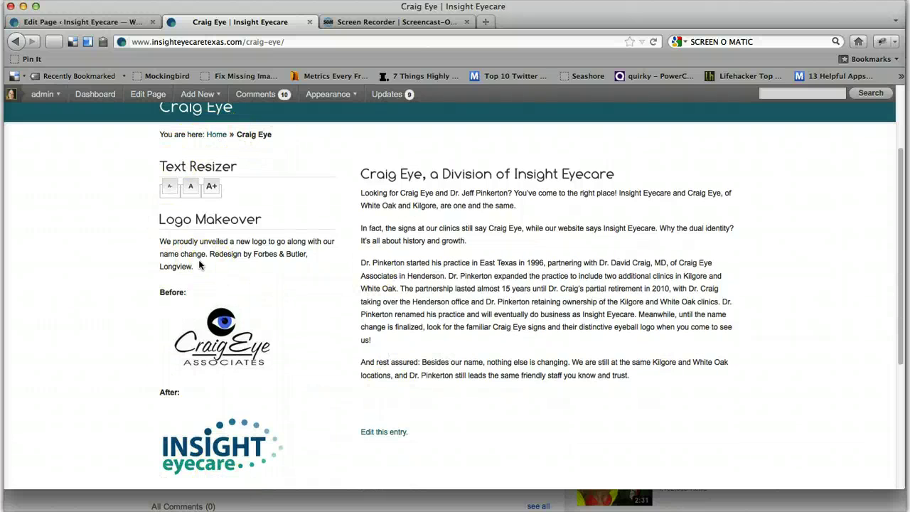
scroll(199, 264, down, 3)
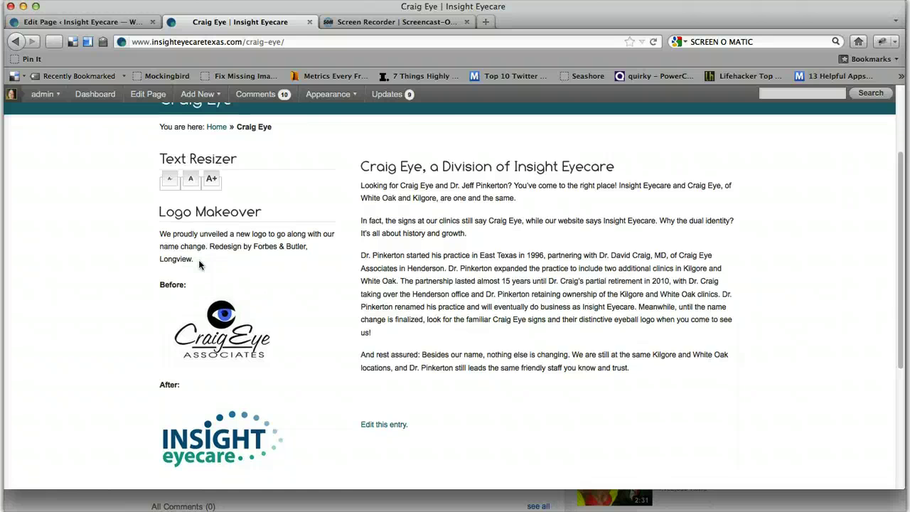
scroll(200, 265, up, 5)
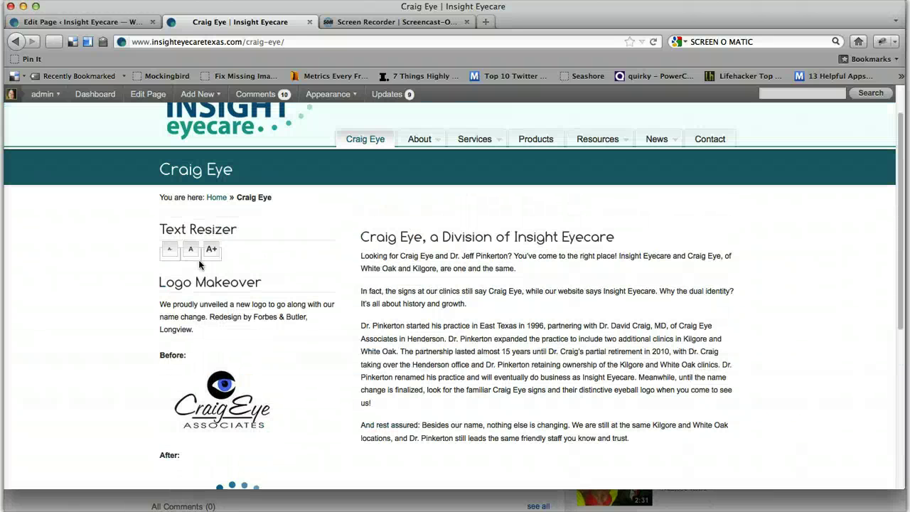
Step: Return to the page editor, start a new page, and place the cursor in its empty title field
click(93, 21)
scroll(165, 175, up, 10)
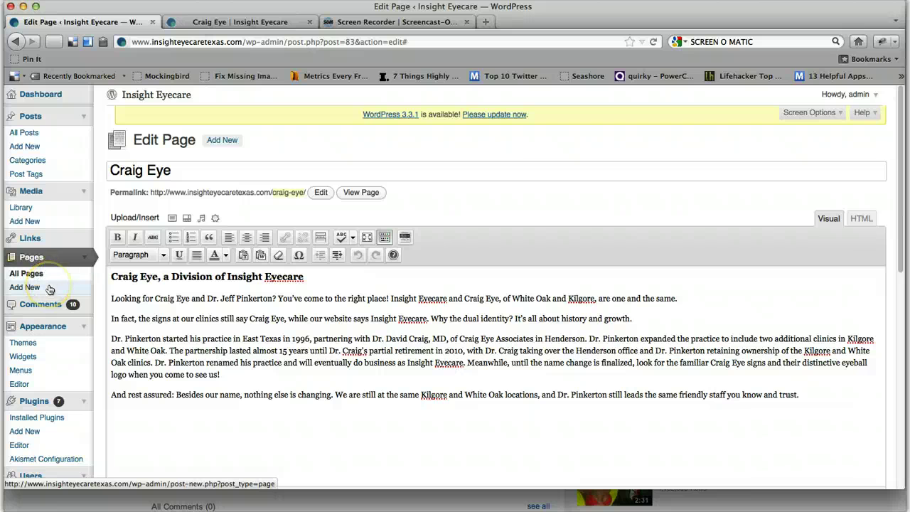
click(49, 289)
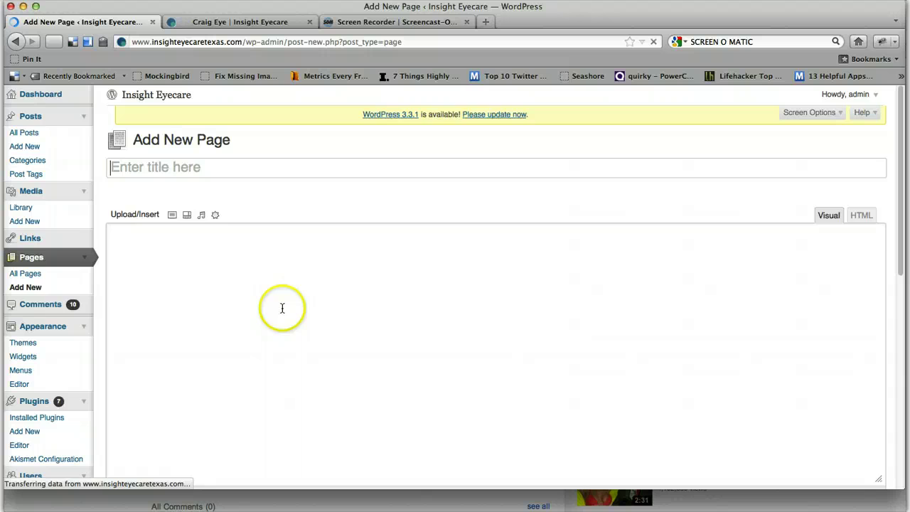
scroll(282, 308, down, 10)
scroll(282, 308, up, 10)
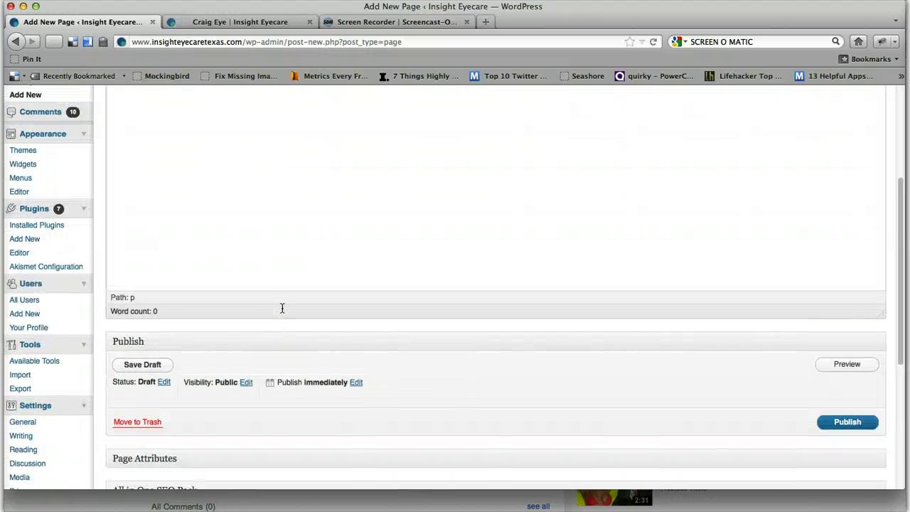
click(277, 167)
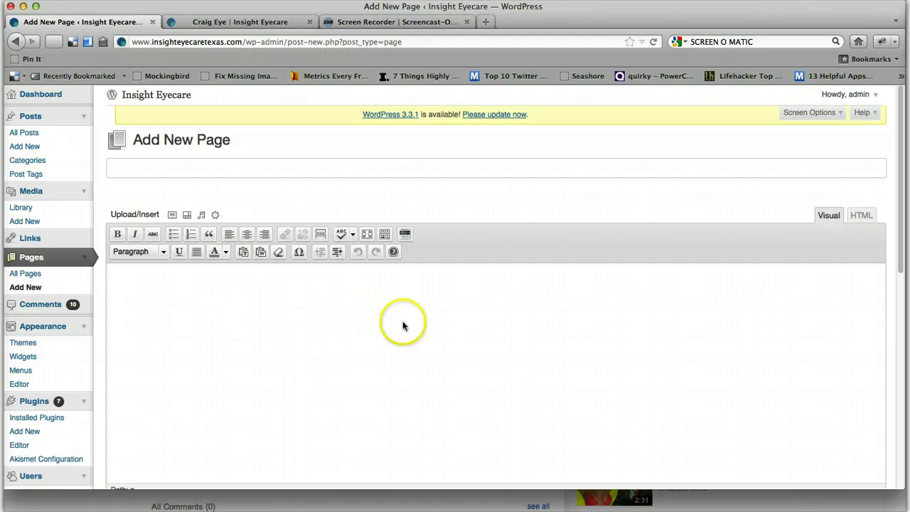
Step: Set the new page's screen options to also show Custom Fields, Discussion, Slug and Author
click(810, 114)
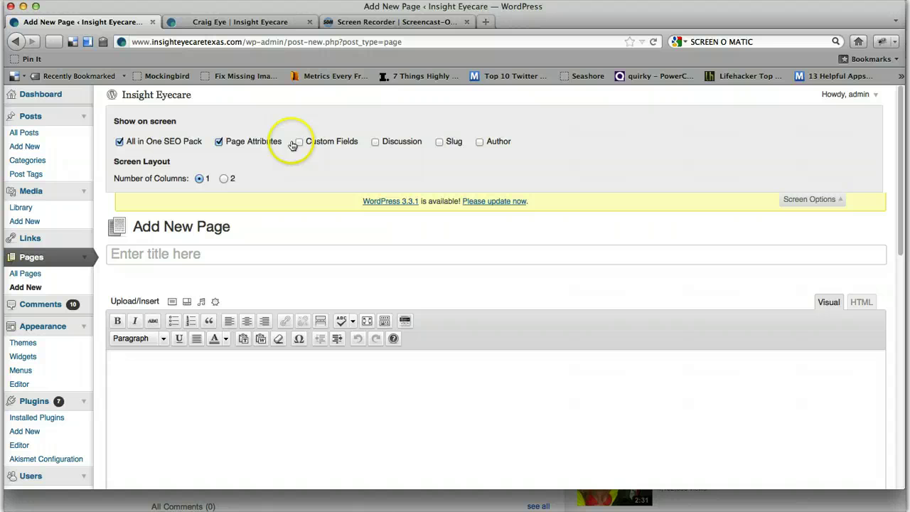
click(298, 142)
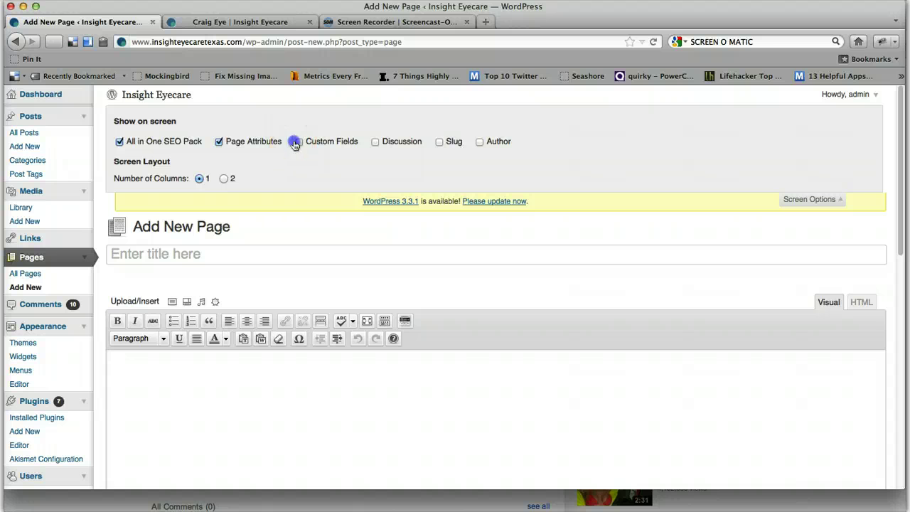
click(440, 142)
click(480, 141)
Step: Examine the new page's content area, publishing options and All in One SEO Pack fields
scroll(480, 202, down, 1)
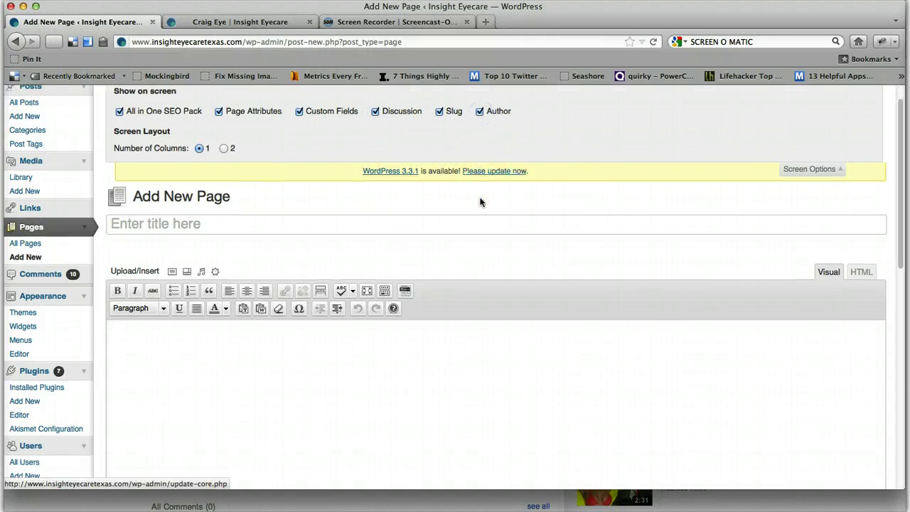
scroll(480, 202, down, 10)
scroll(480, 202, up, 8)
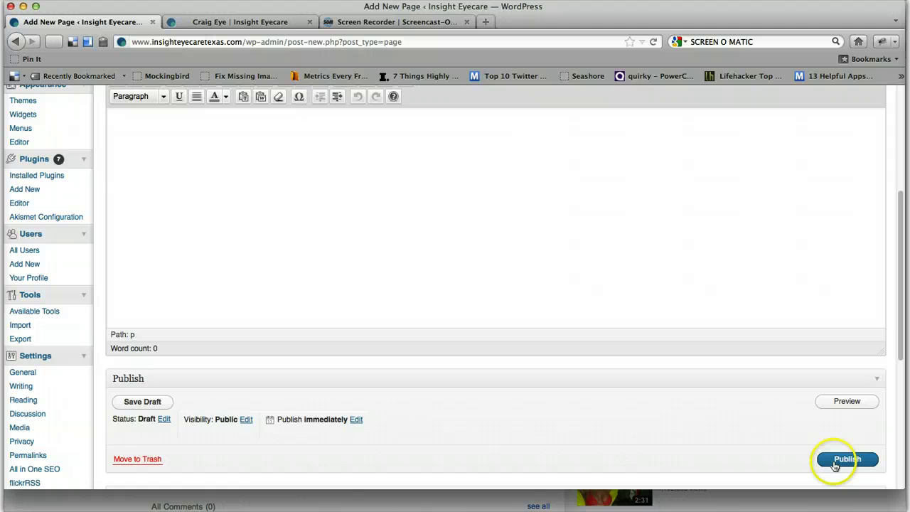
scroll(600, 290, down, 6)
scroll(600, 291, down, 3)
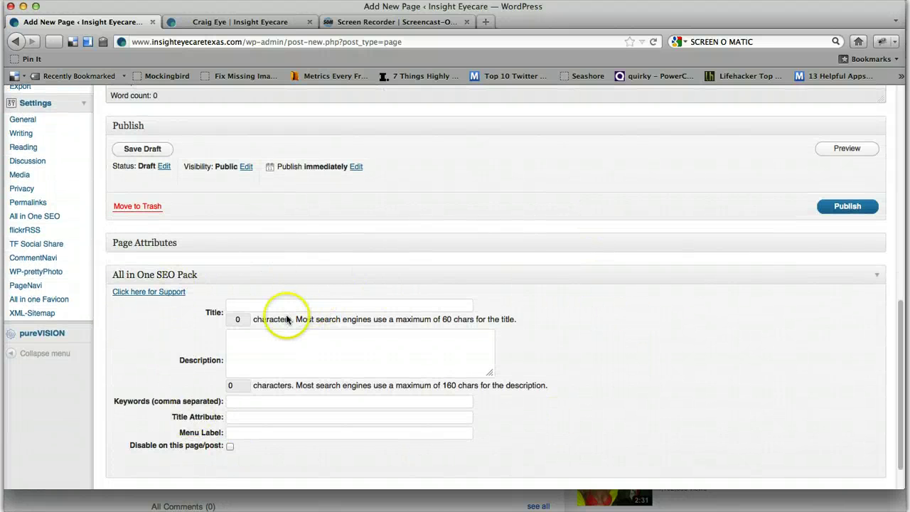
scroll(260, 317, down, 2)
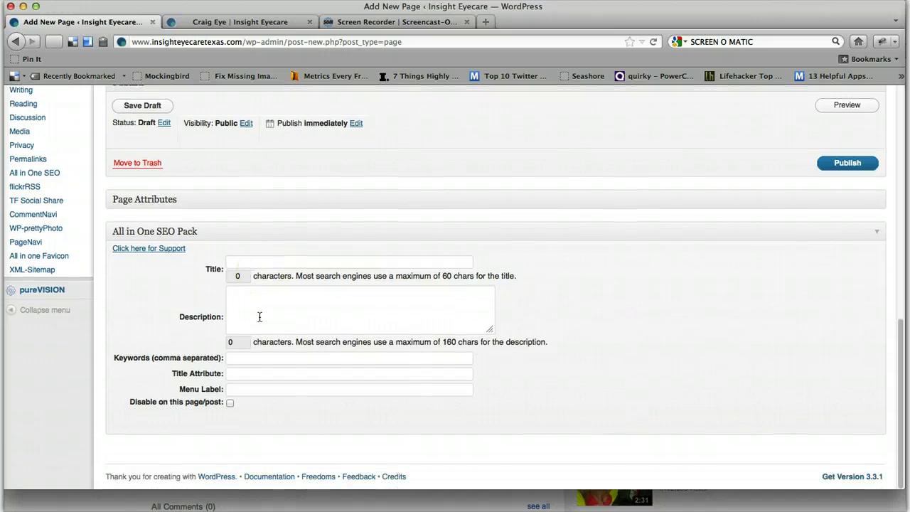
Step: Title the new page Sample Test Page
scroll(260, 317, up, 15)
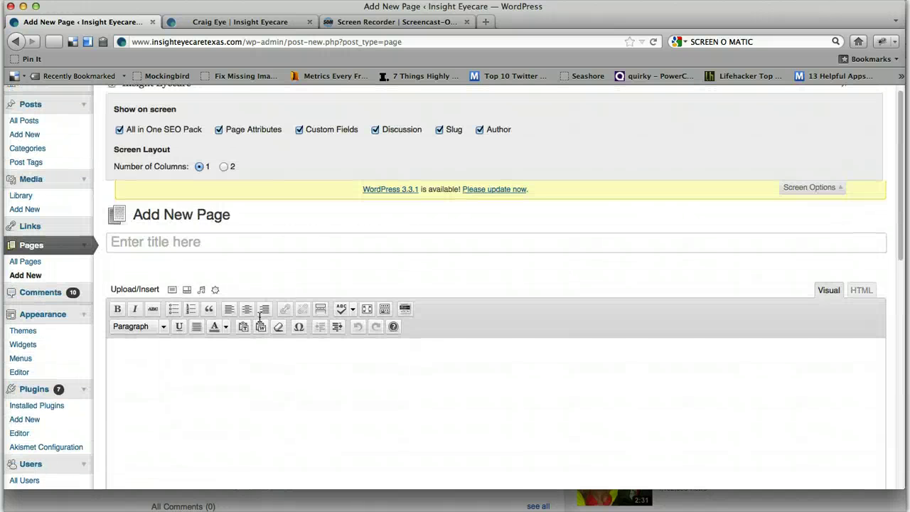
click(231, 239)
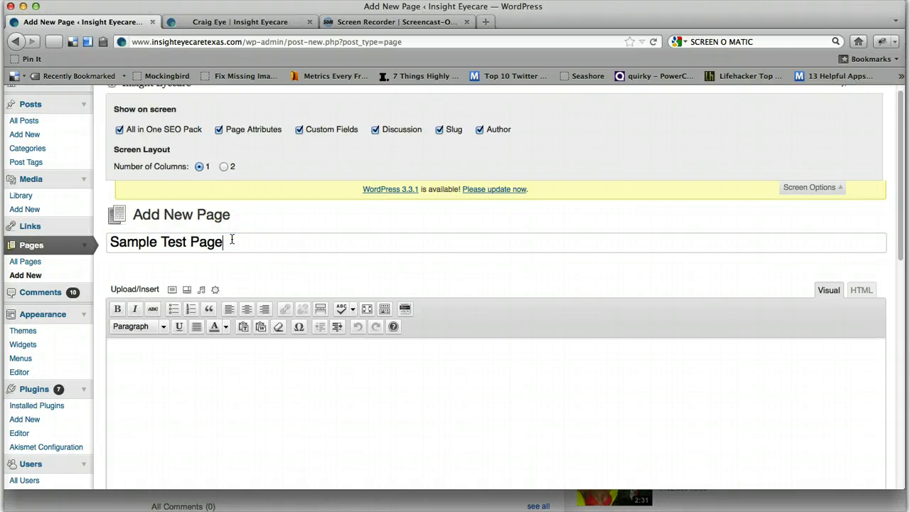
Step: Set the SEO title to Sample Test Page, description to This is a page with sample information, keywords to sample test page, Insight Eyecare Texas, and publish
scroll(232, 240, down, 10)
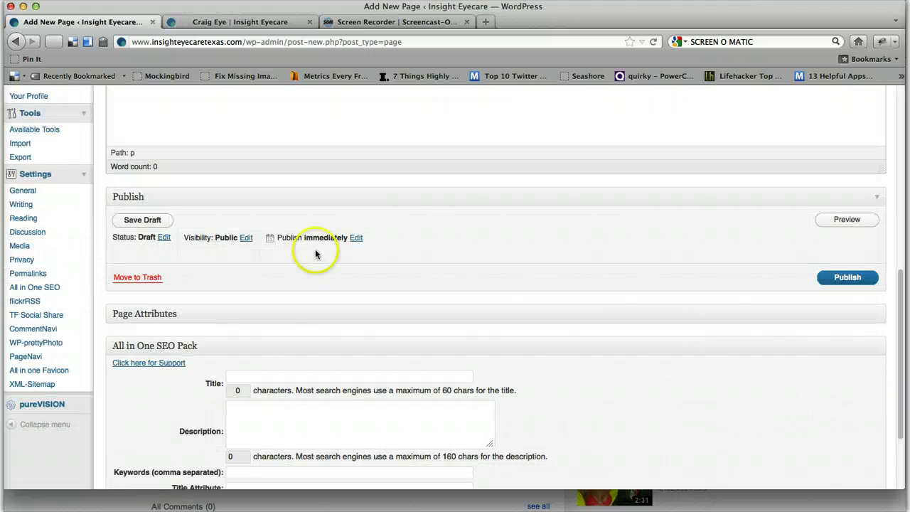
click(398, 379)
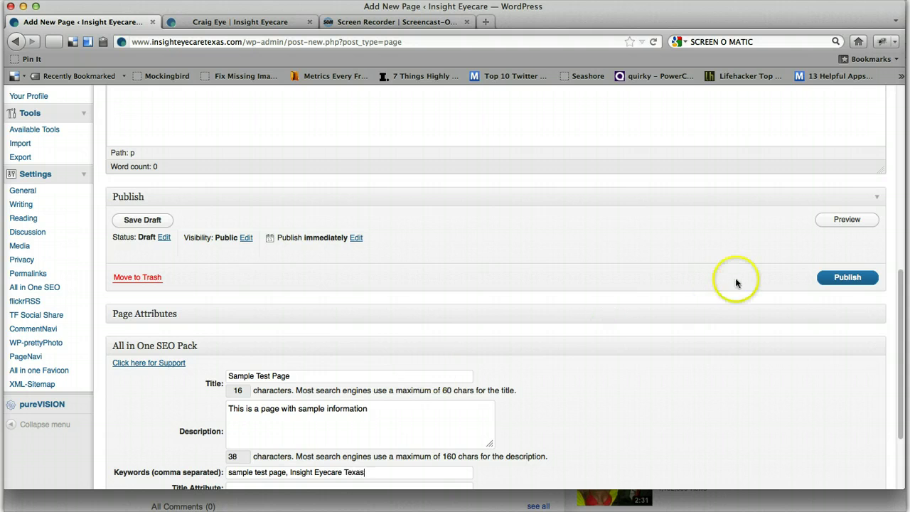
click(830, 278)
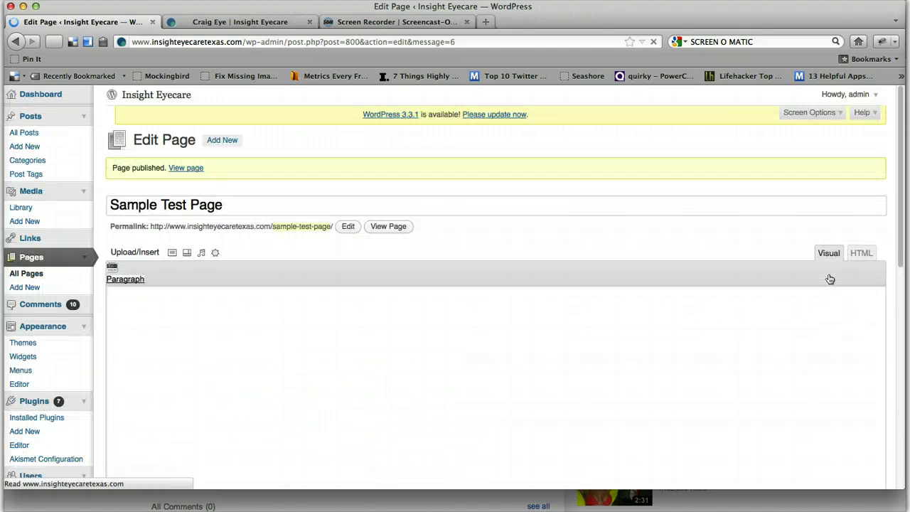
Step: Open the TopNav menu for editing and compare its structure with the live site's navigation bar
click(288, 23)
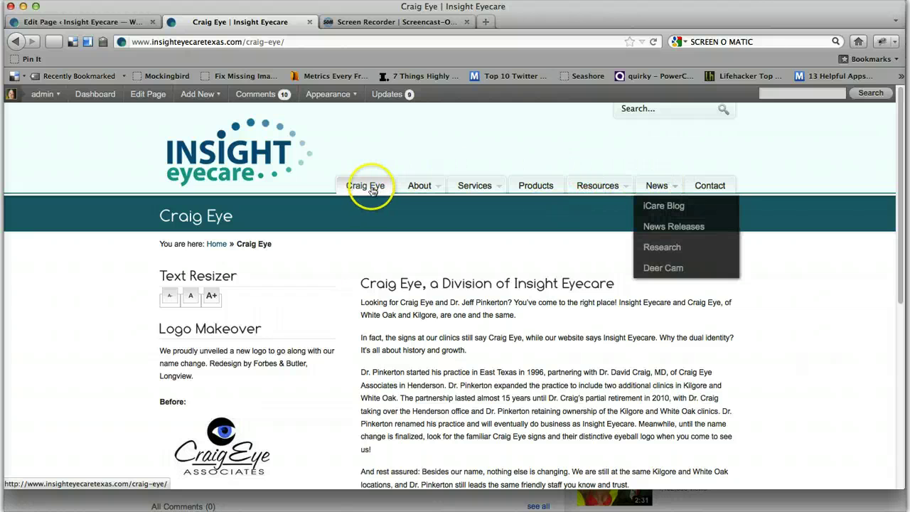
click(107, 23)
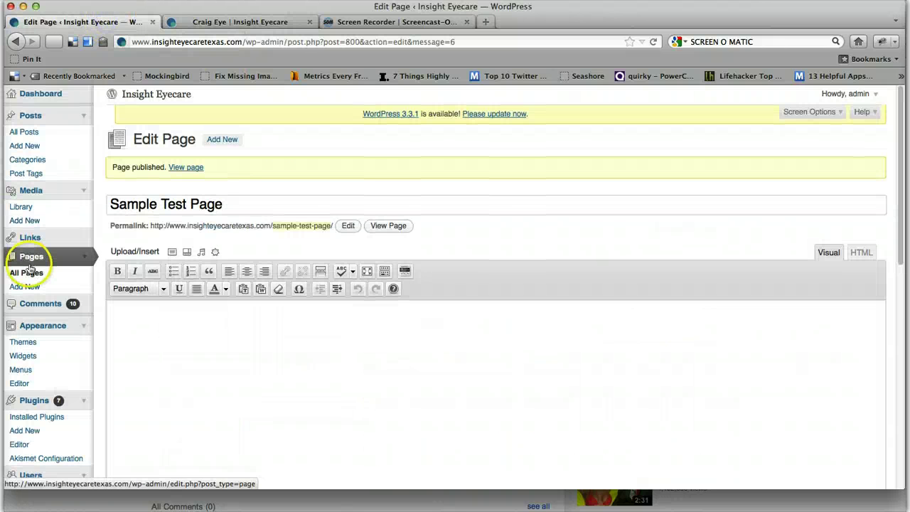
scroll(28, 256, down, 2)
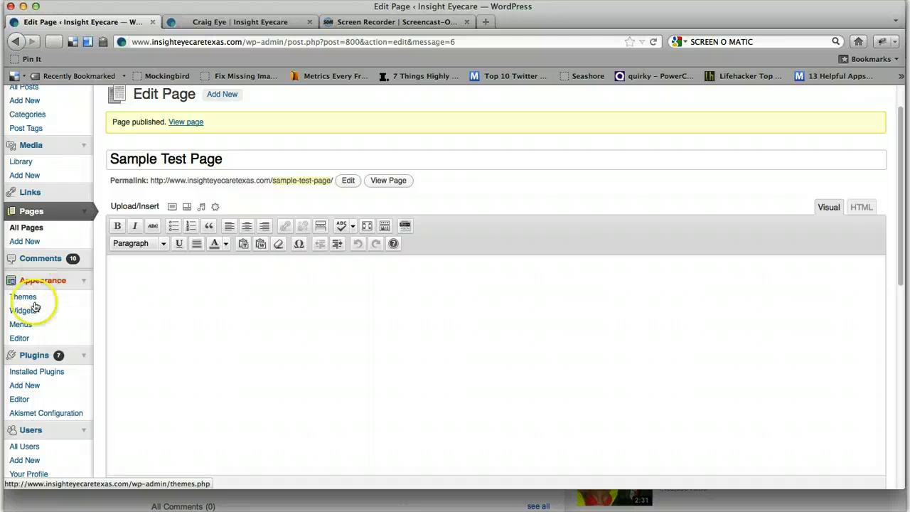
click(22, 325)
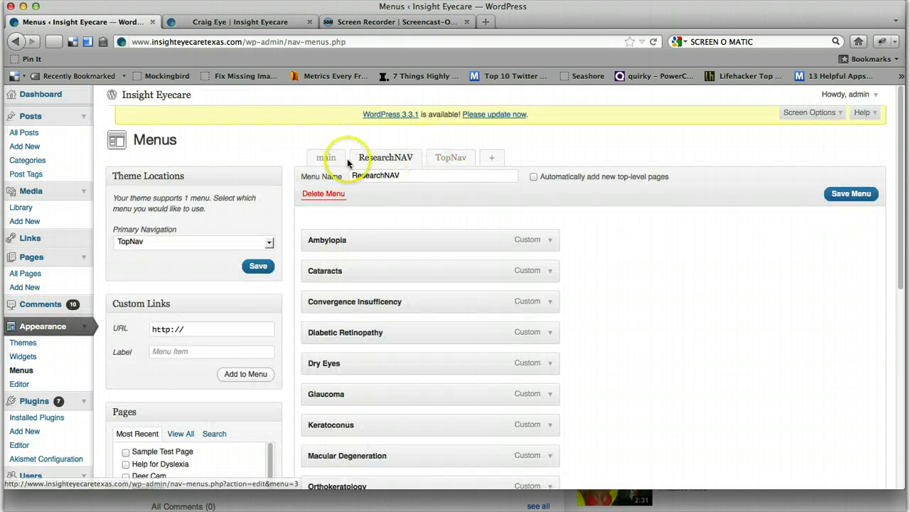
click(458, 161)
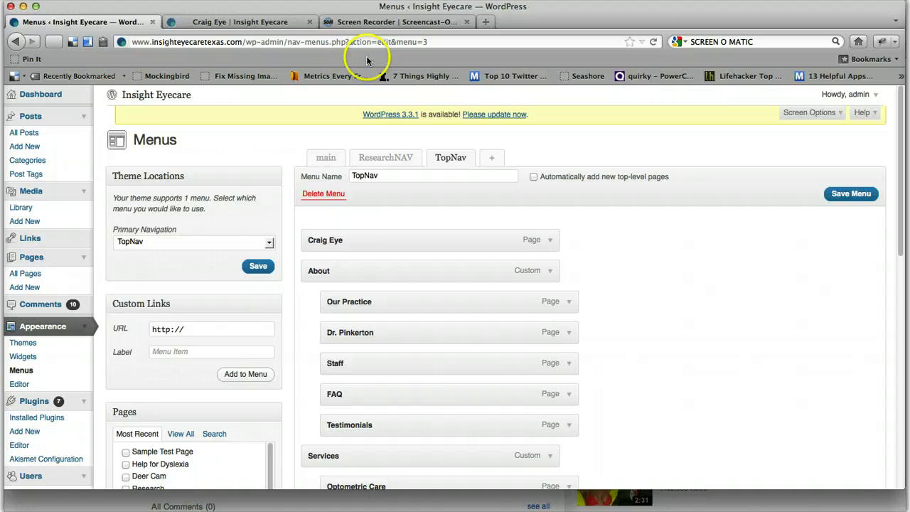
click(238, 23)
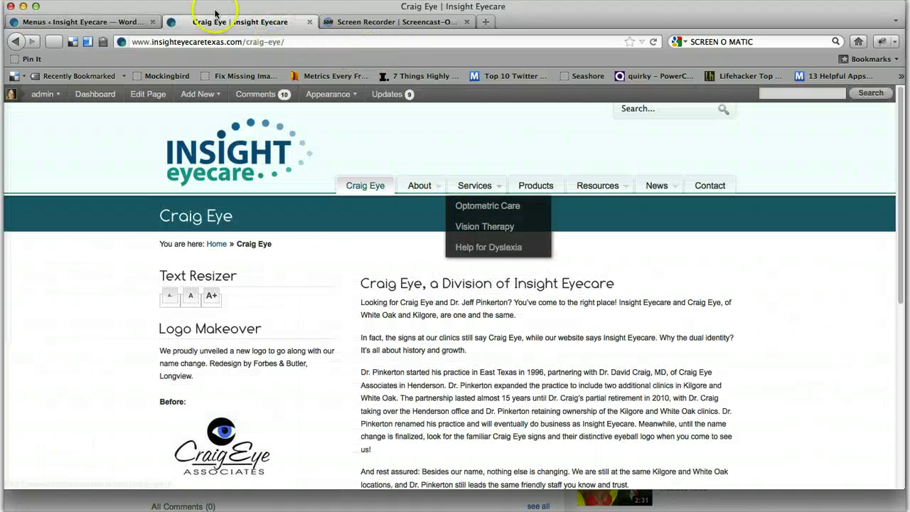
click(127, 22)
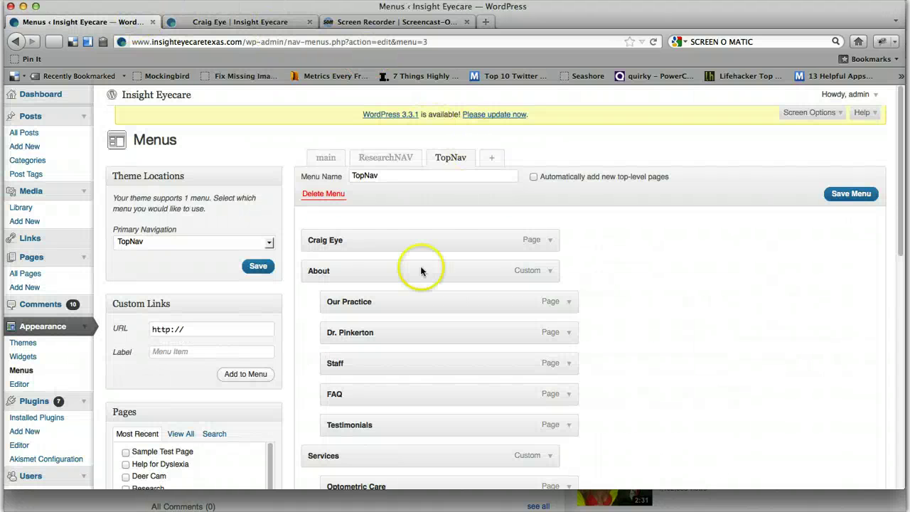
Step: Add Sample Test Page from the most recent pages to the TopNav menu
scroll(387, 313, down, 5)
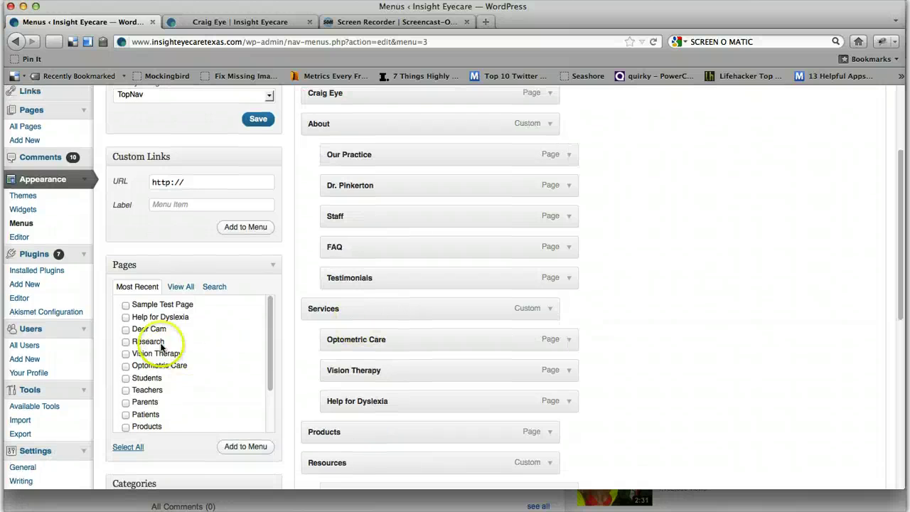
scroll(153, 348, down, 3)
scroll(153, 349, up, 3)
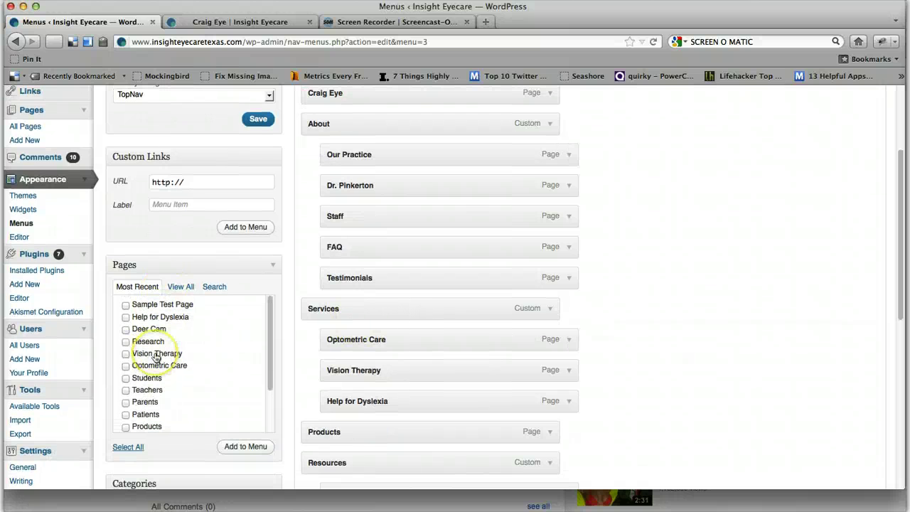
click(180, 287)
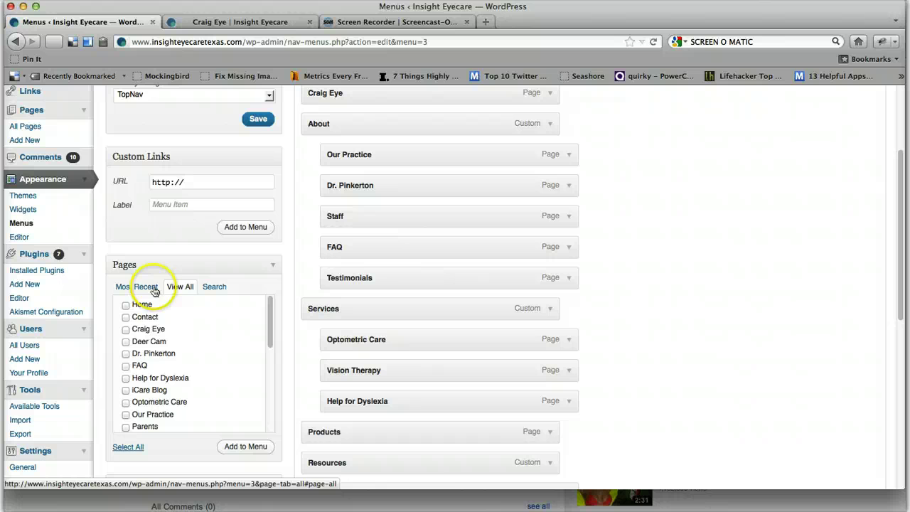
click(152, 289)
click(126, 305)
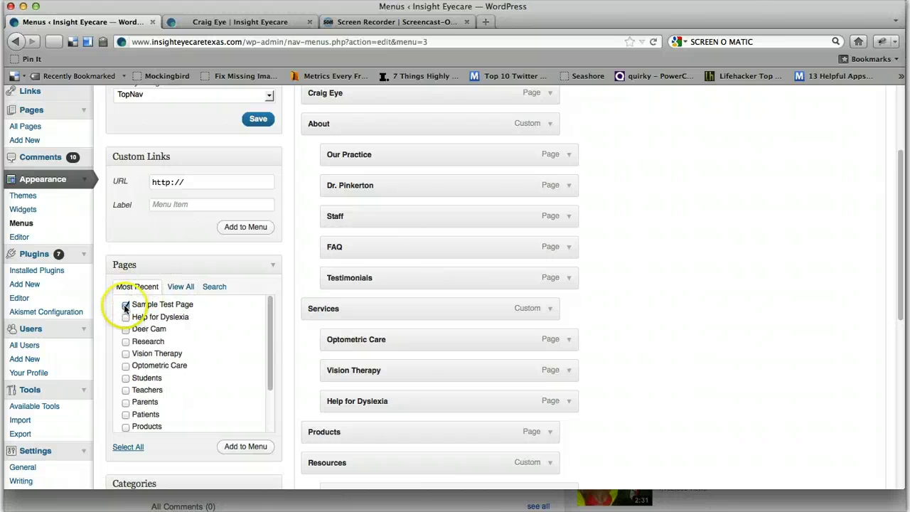
click(261, 447)
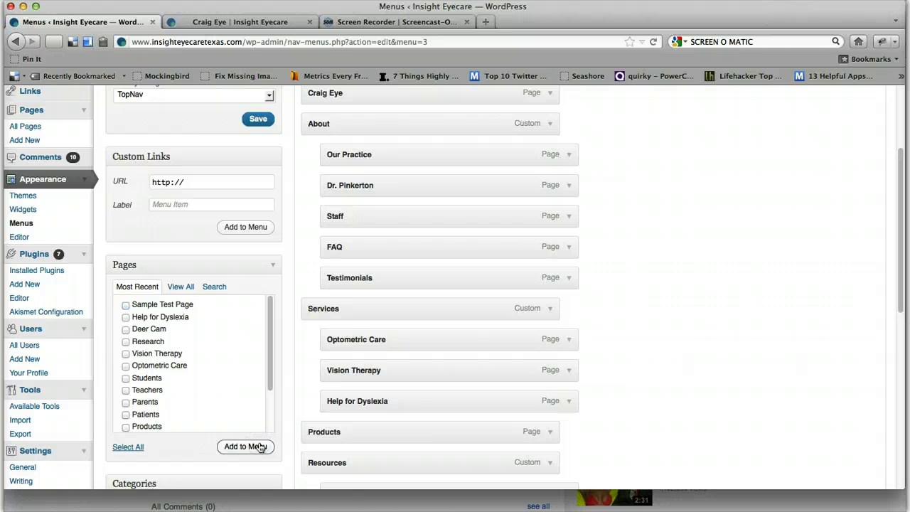
Step: Move Sample Test Page under Services as its first sub-item, above Optometric Care, and save the TopNav menu
scroll(261, 447, down, 10)
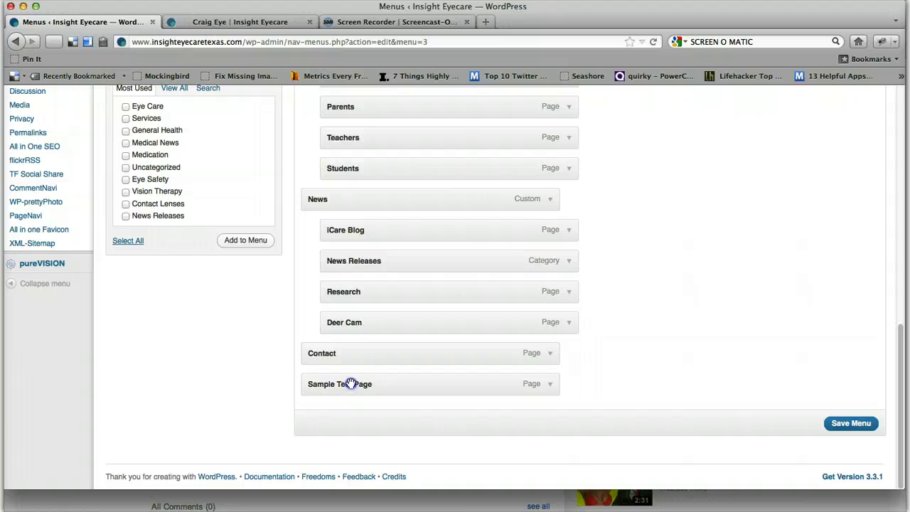
drag(350, 382, 370, 121)
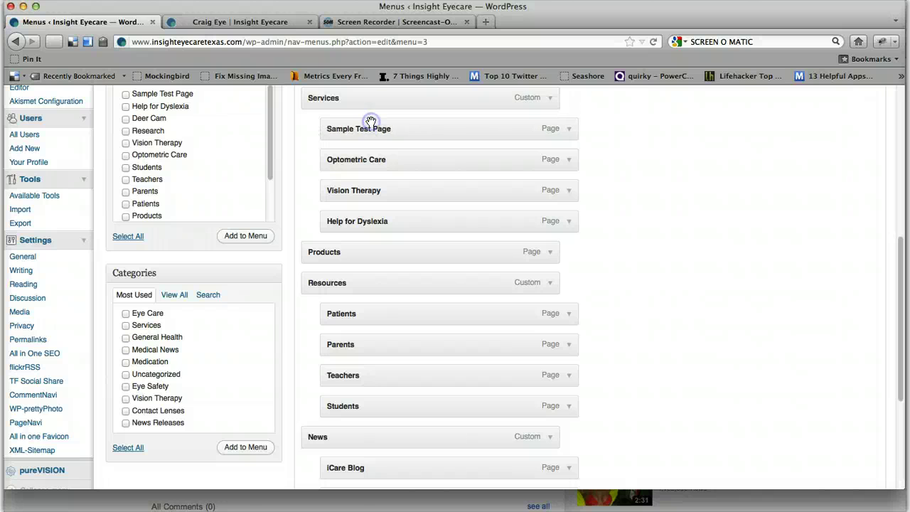
scroll(638, 205, up, 10)
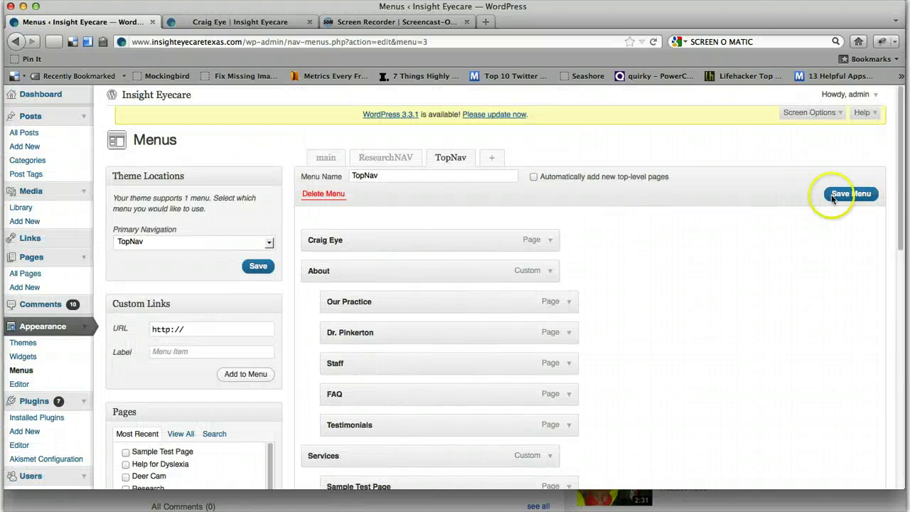
click(851, 193)
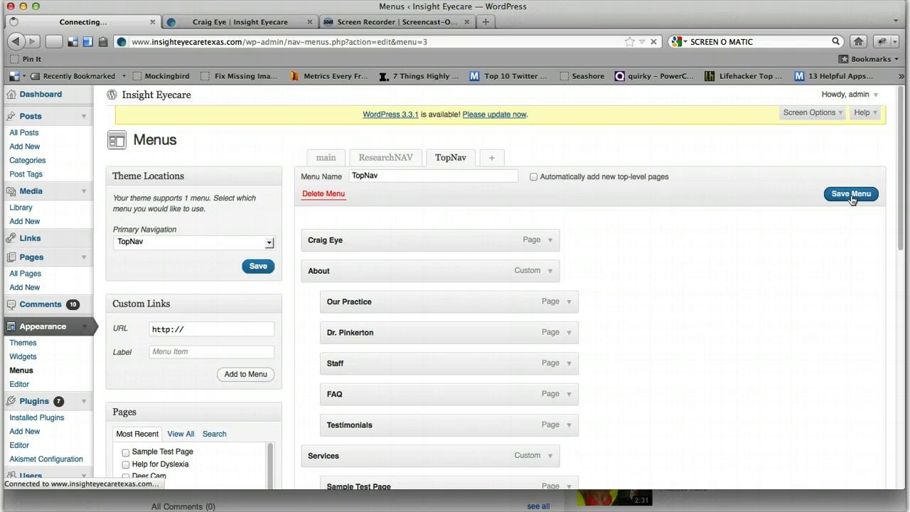
Step: Reload the live Craig Eye page and check the entries of the Services submenu
click(258, 22)
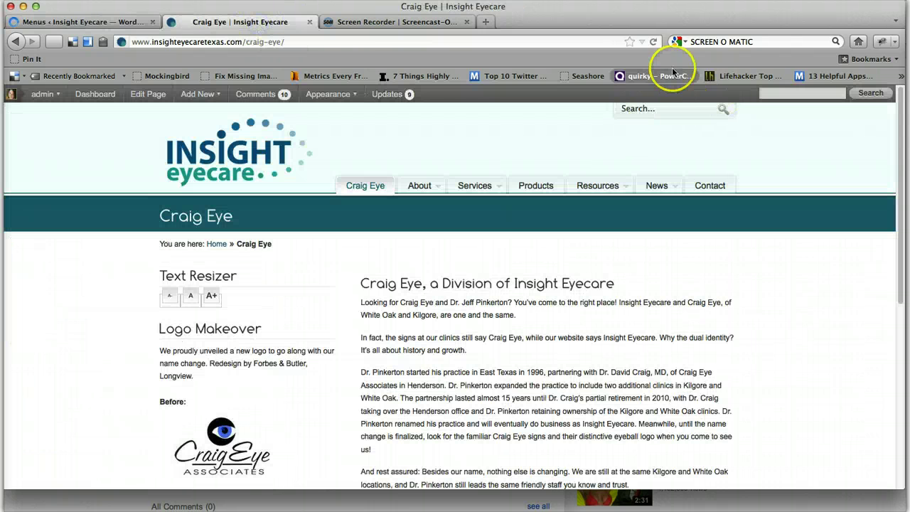
click(653, 42)
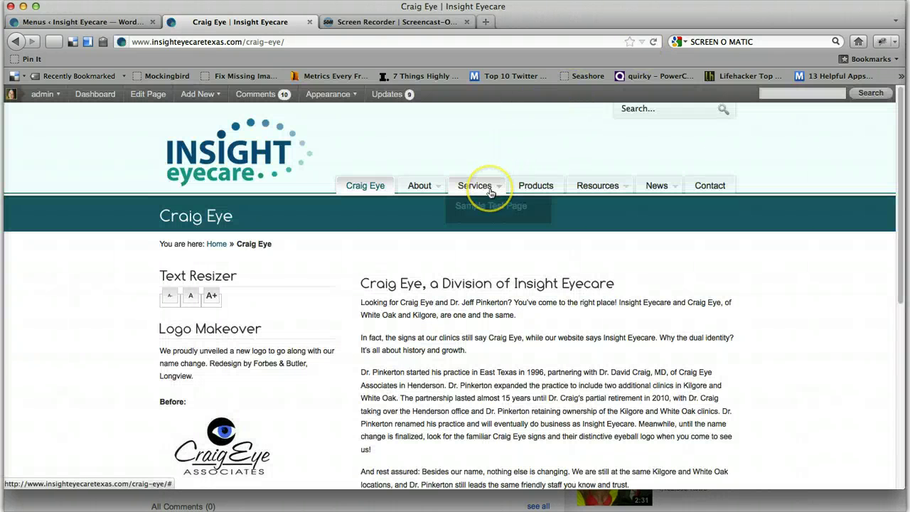
mouse_move(489, 191)
click(478, 207)
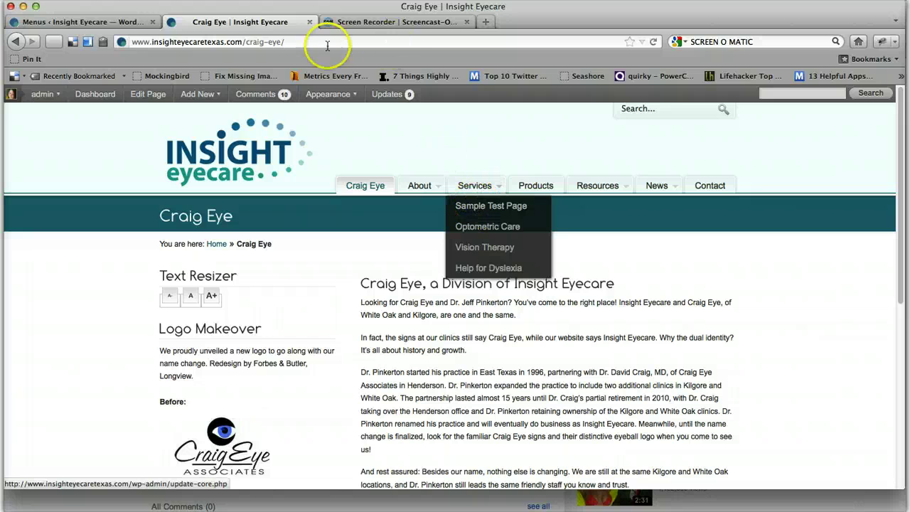
Step: Remove the Sample Test Page item under Services from the TopNav menu and save the menu
click(124, 23)
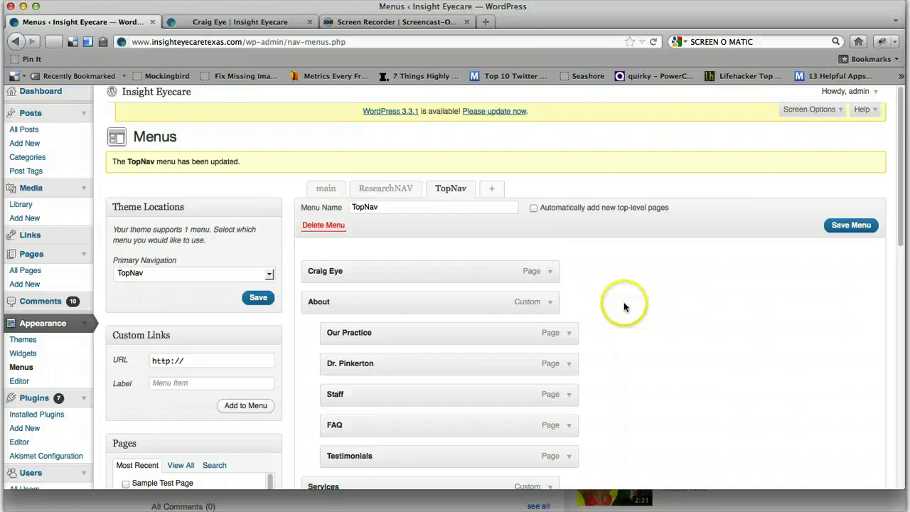
scroll(622, 304, down, 8)
click(572, 245)
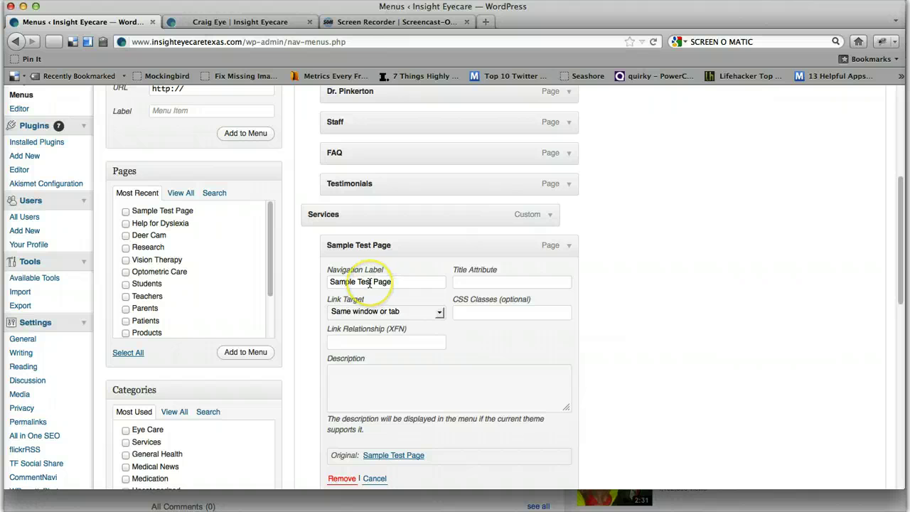
scroll(370, 283, down, 3)
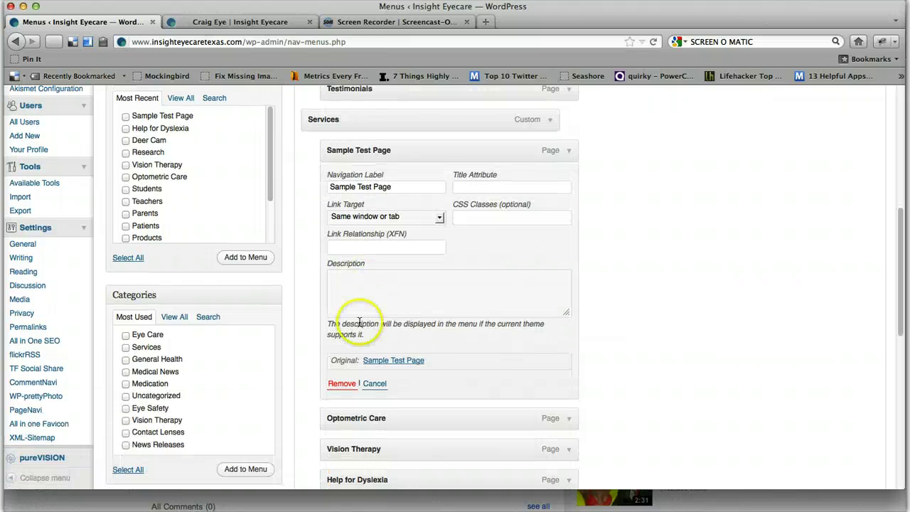
click(343, 382)
scroll(732, 249, up, 10)
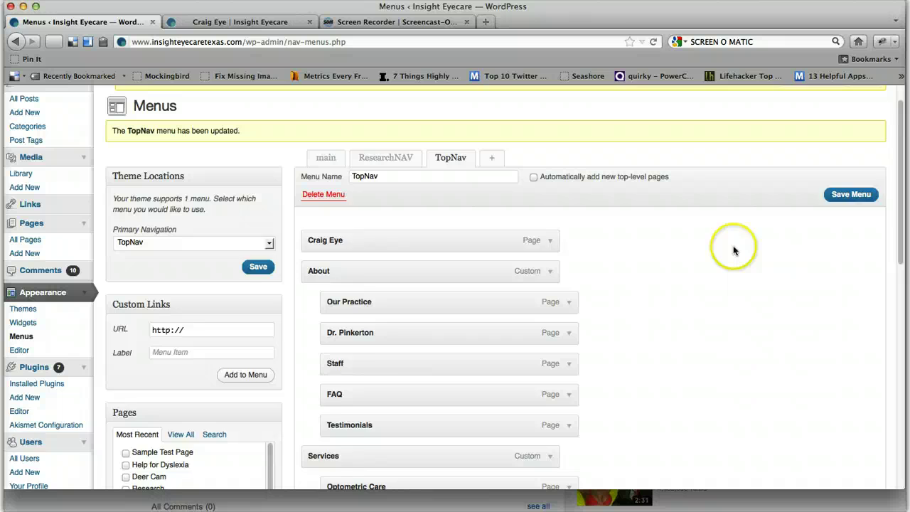
click(841, 230)
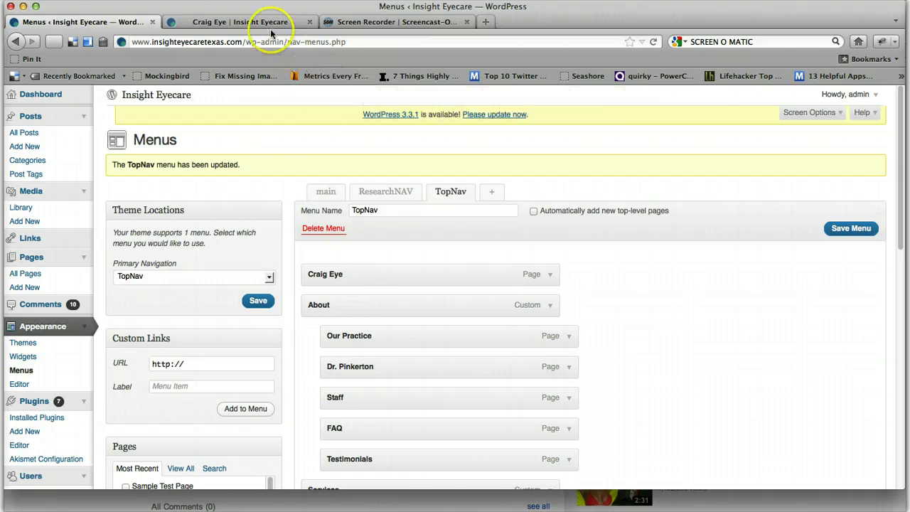
Step: Look over the live site's dropdown menus, then open the Our Practice page and examine its sidebar navigation
click(242, 22)
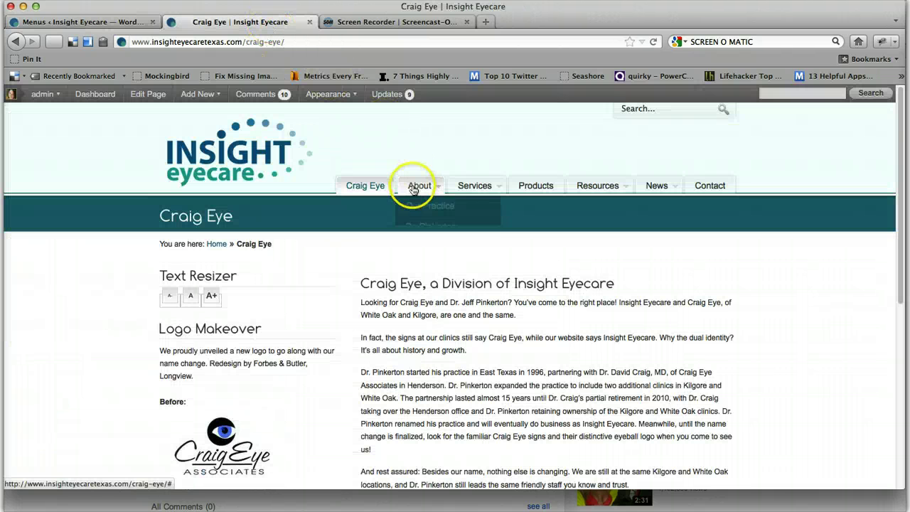
mouse_move(413, 189)
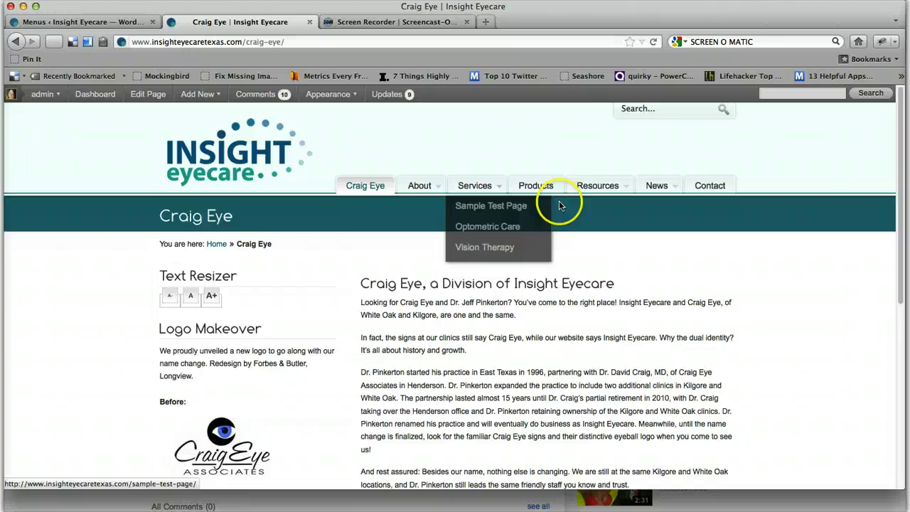
scroll(561, 203, down, 5)
scroll(559, 205, up, 5)
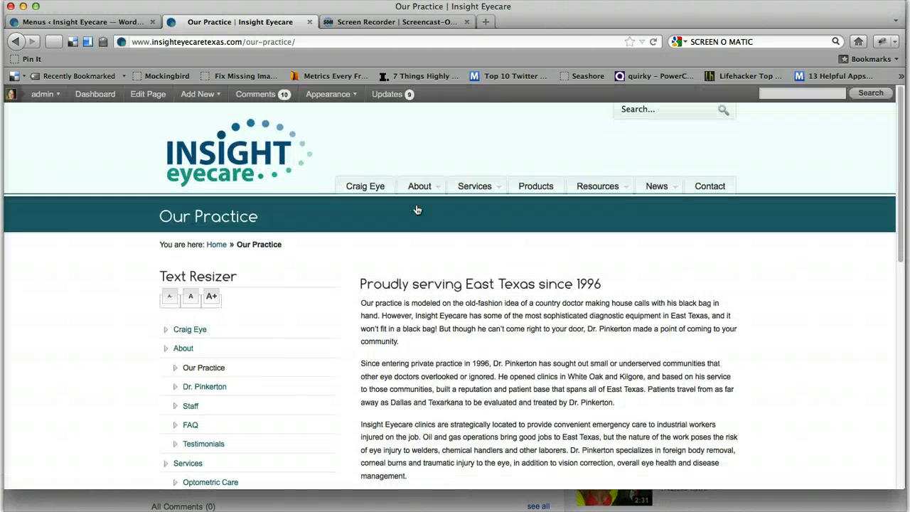
scroll(326, 231, down, 1)
scroll(278, 263, down, 3)
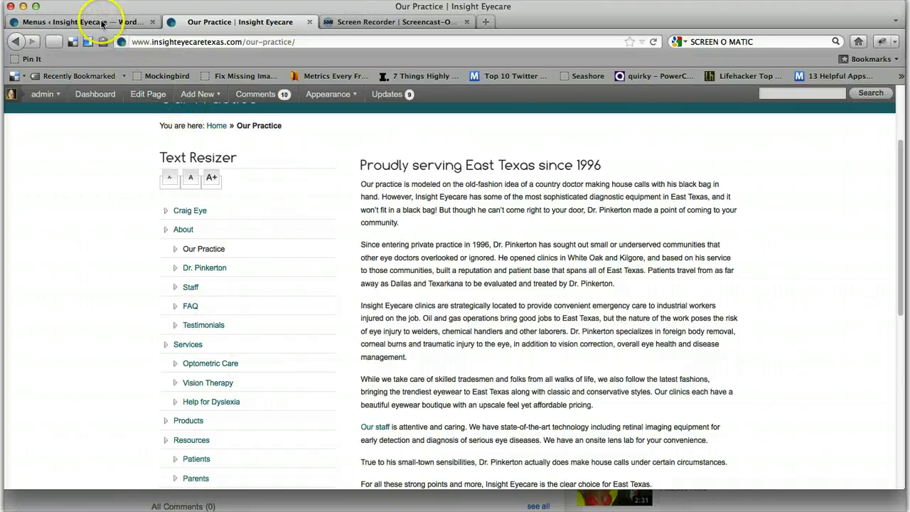
Step: Return to the menu settings, look at the main menu, and open the ResearchNAV menu
click(102, 23)
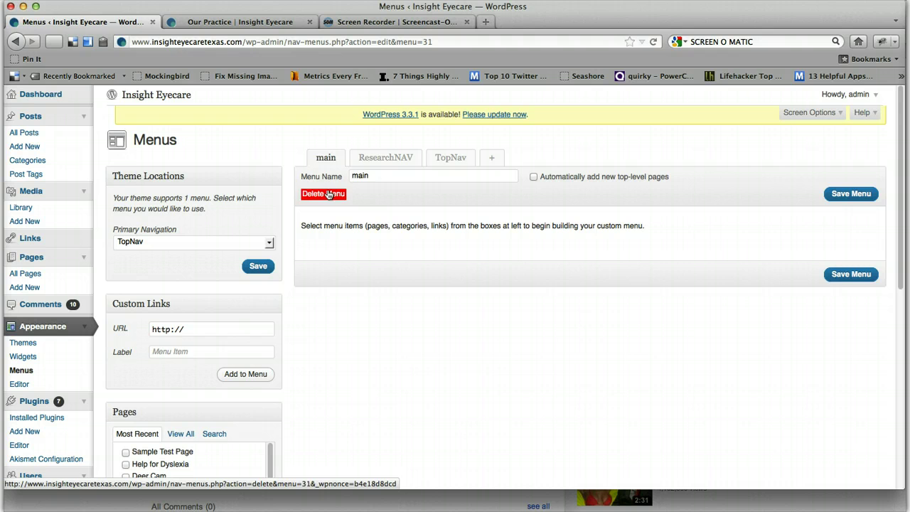
click(377, 162)
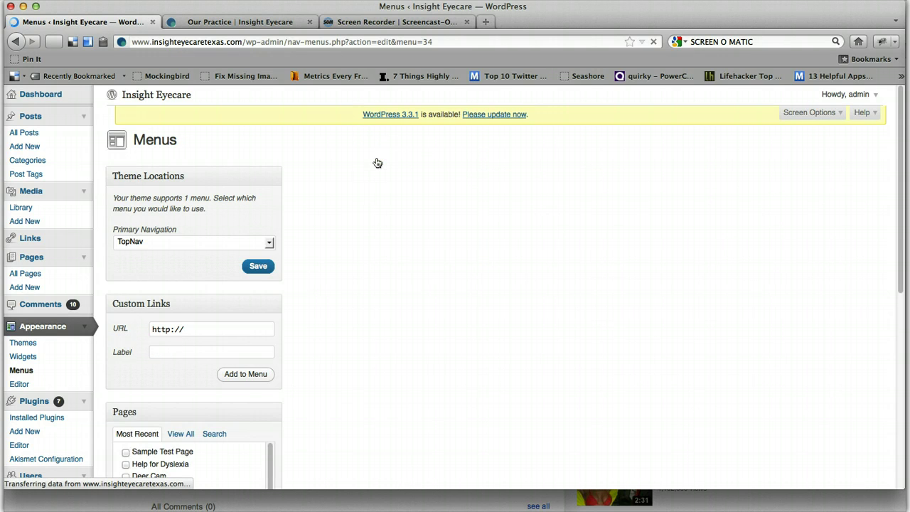
Step: Return to the live Our Practice page and examine the full list of entries in its sidebar navigation
click(220, 21)
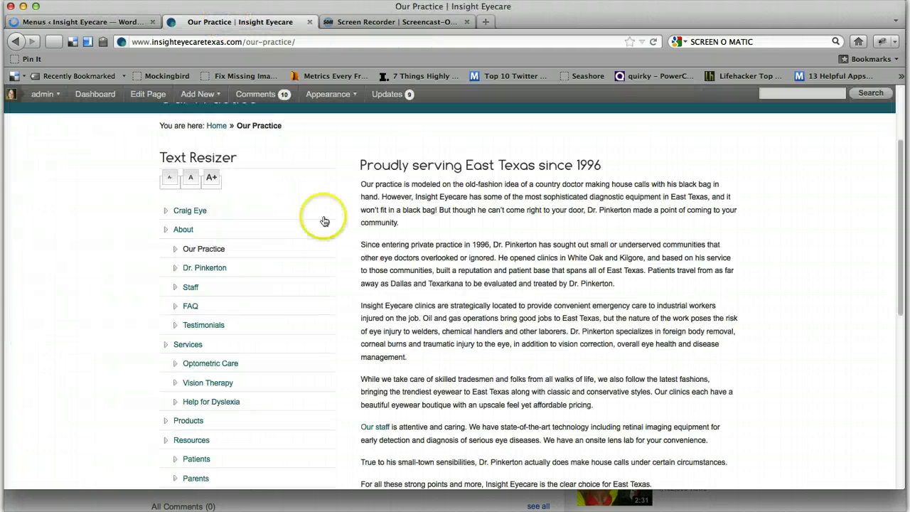
scroll(324, 222, down, 2)
scroll(323, 226, up, 5)
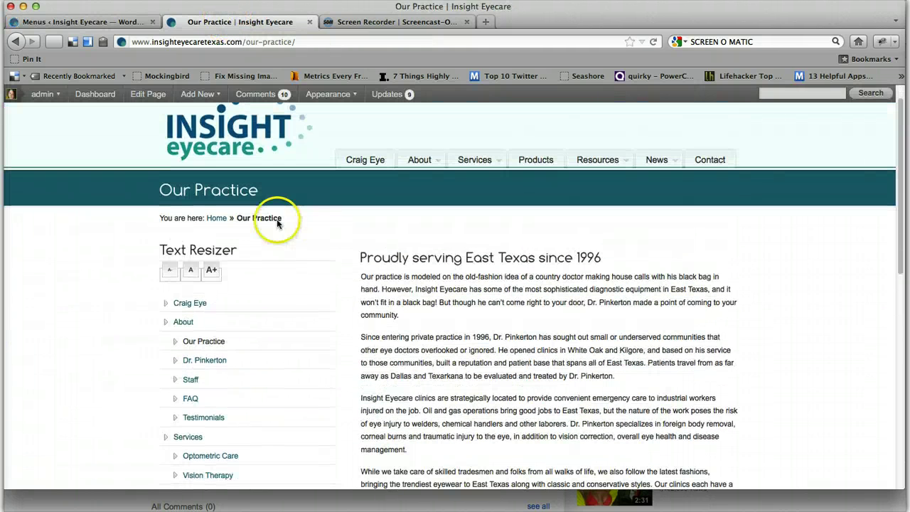
scroll(186, 253, down, 3)
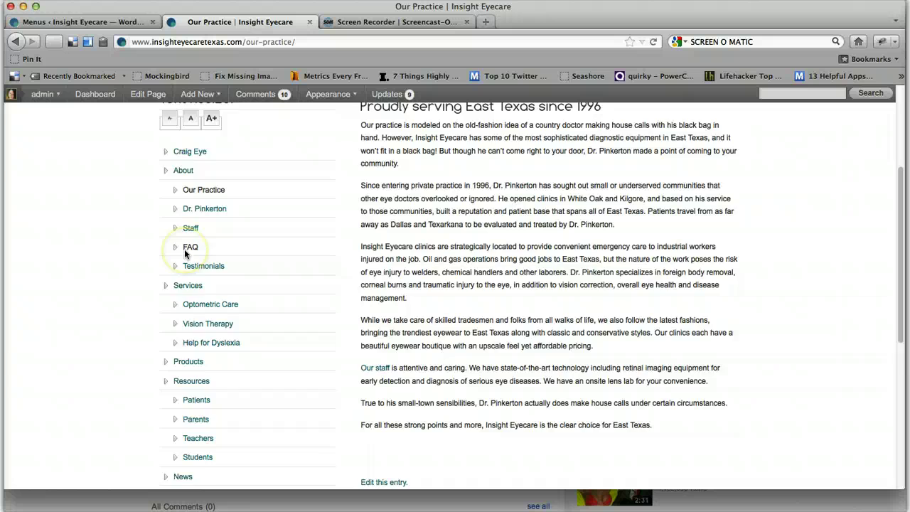
scroll(184, 249, down, 5)
scroll(185, 251, up, 9)
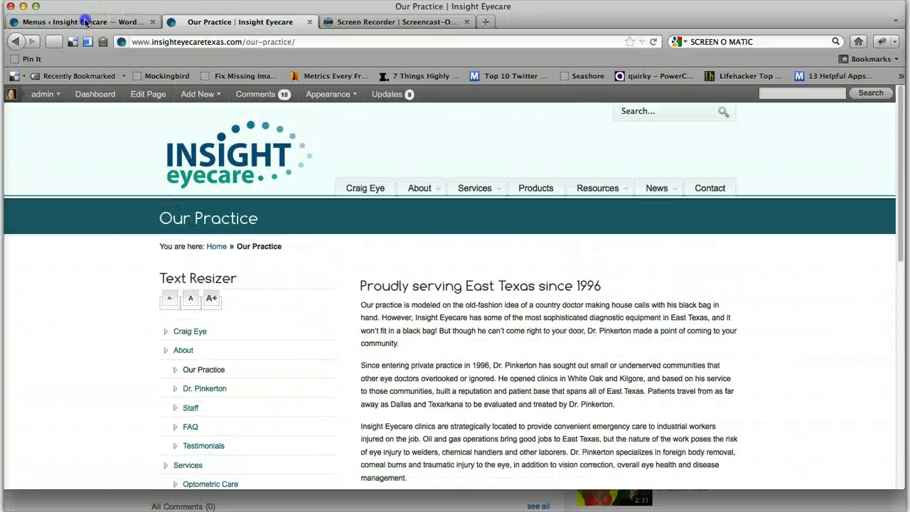
Step: Go to the site's widget settings and expand the PagesSidebar2, PagesSidebar3 and PagesSidebar4 areas to see their widgets
click(85, 22)
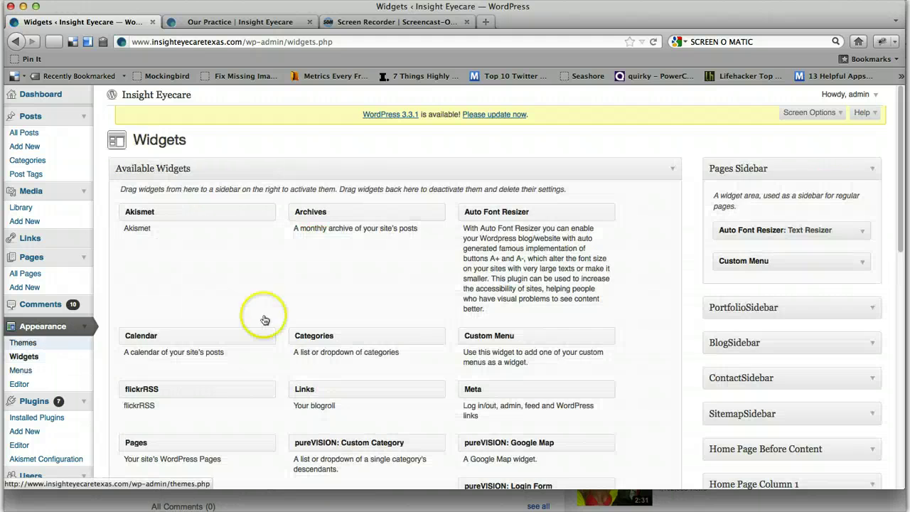
scroll(590, 277, down, 3)
scroll(589, 270, down, 7)
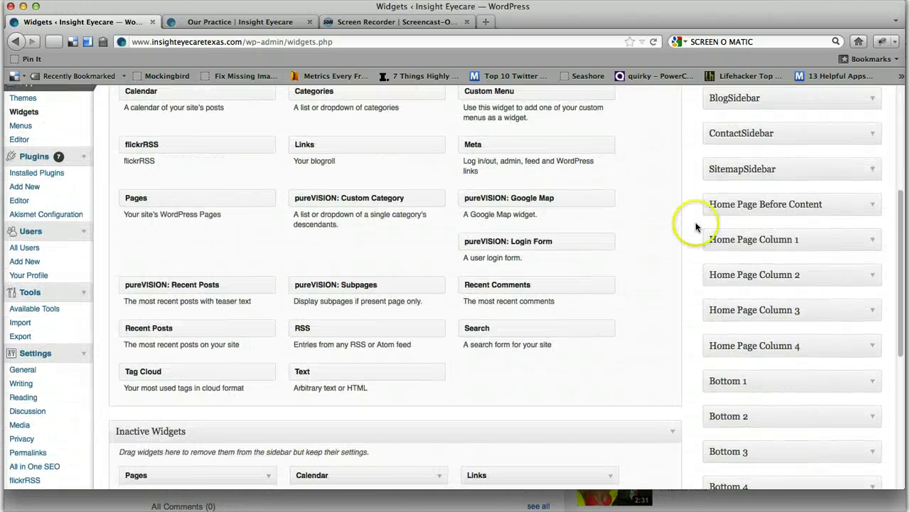
scroll(799, 206, down, 1)
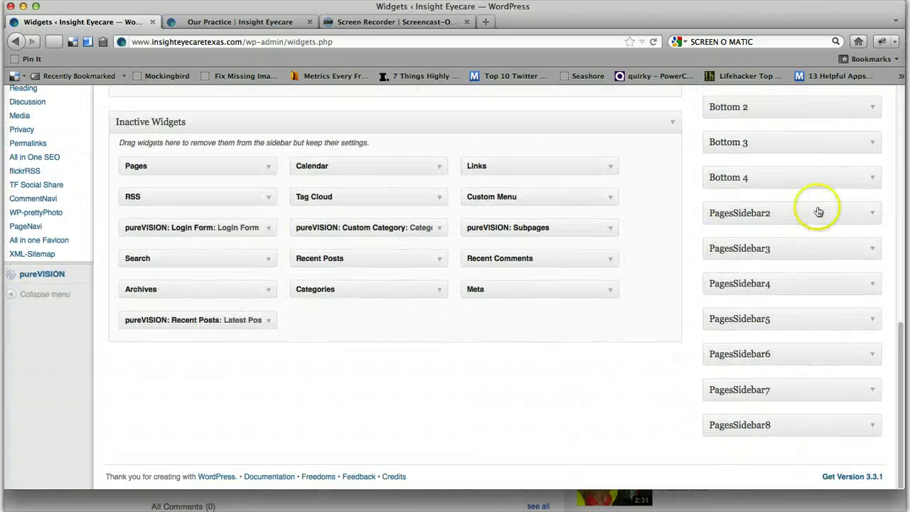
click(868, 213)
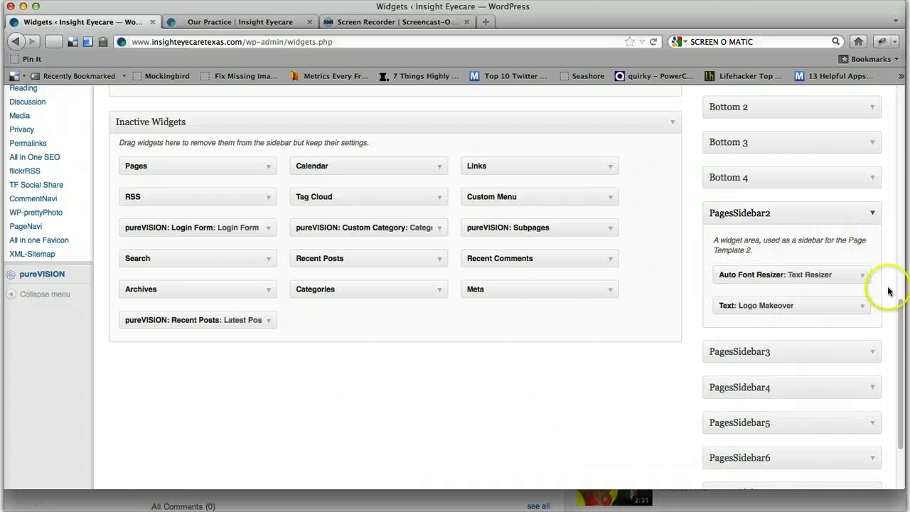
click(874, 350)
scroll(878, 351, down, 2)
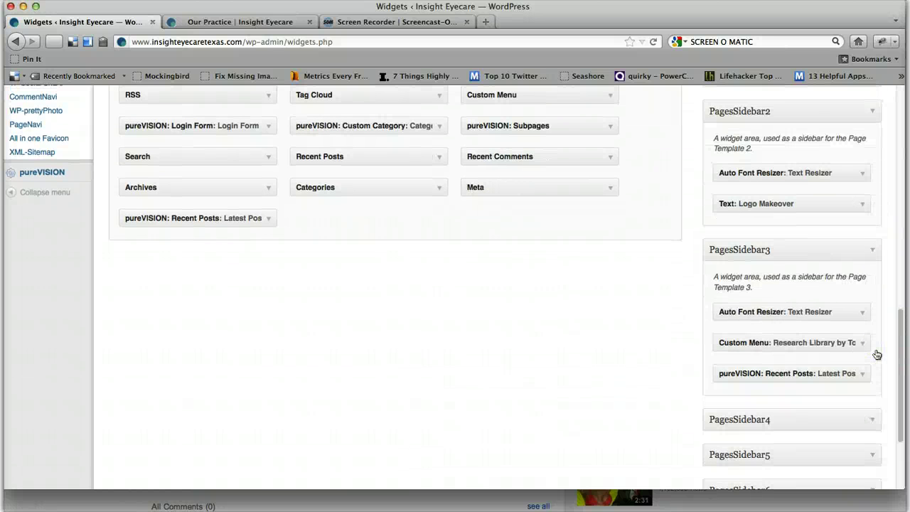
scroll(878, 355, down, 2)
click(872, 342)
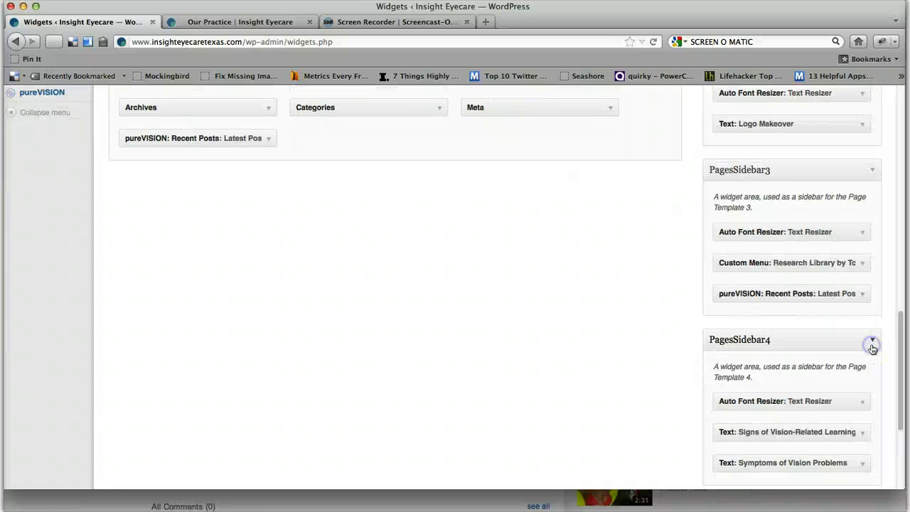
Step: Expand the PagesSidebar5 area and its Custom Menu widget to check which menu is selected
scroll(873, 348, down, 1)
scroll(873, 349, down, 1)
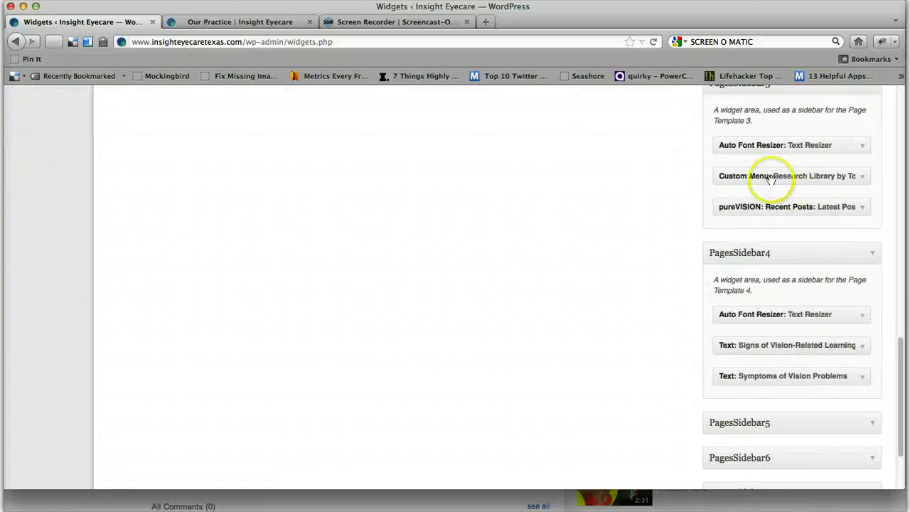
scroll(832, 395, down, 1)
click(860, 378)
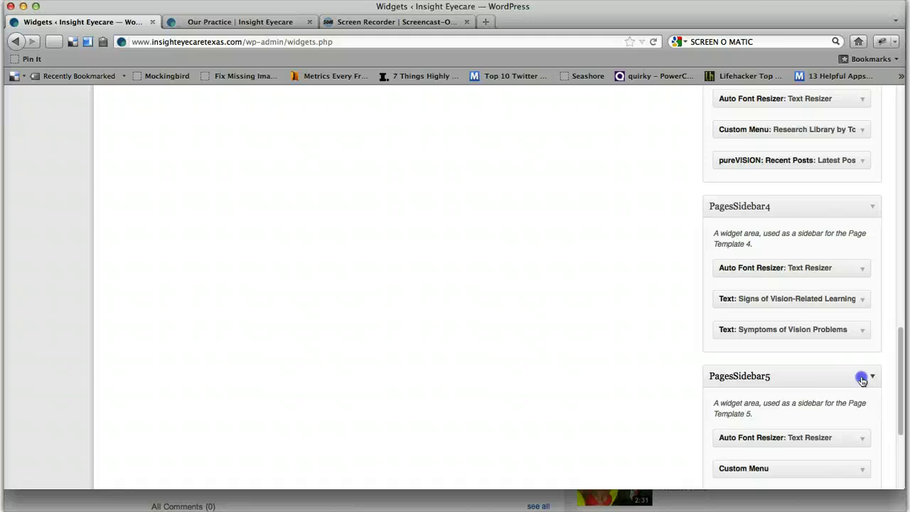
scroll(862, 382, down, 1)
scroll(862, 382, down, 3)
click(859, 315)
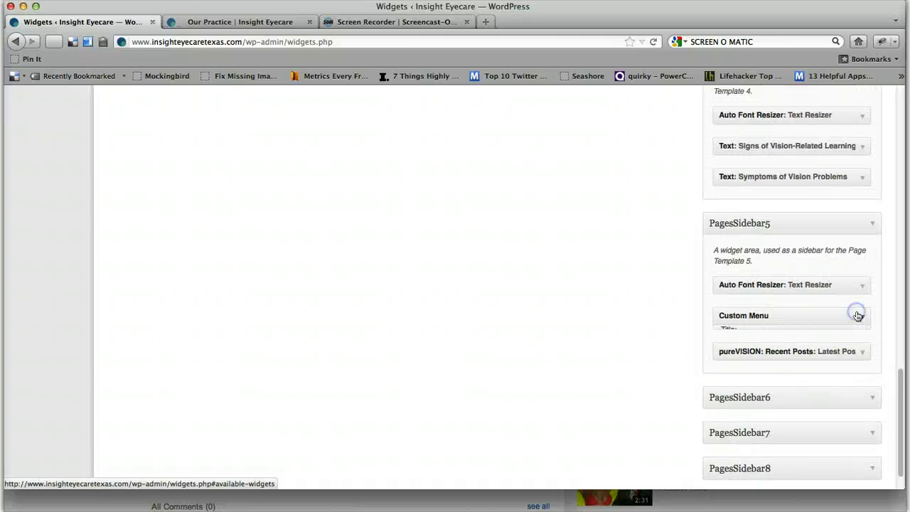
click(767, 394)
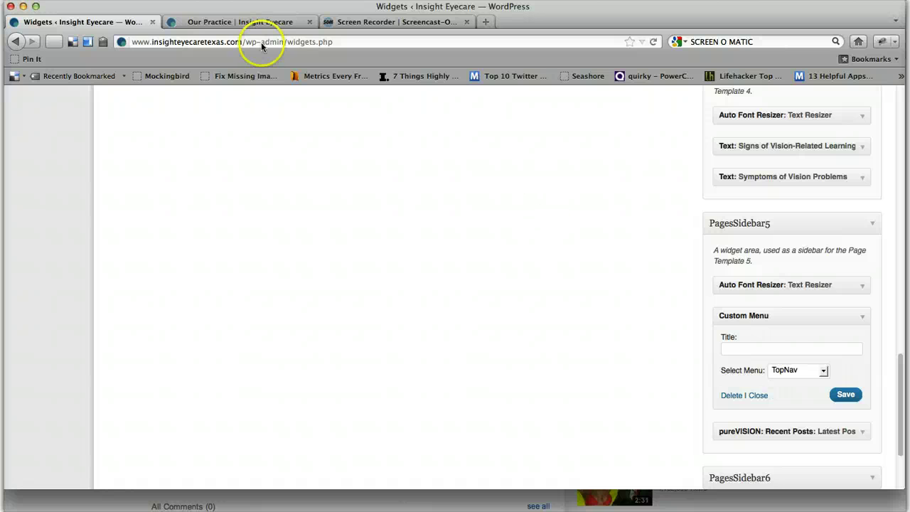
Step: Open the Our Practice page for editing from the list of all pages and look over its settings sections
click(248, 22)
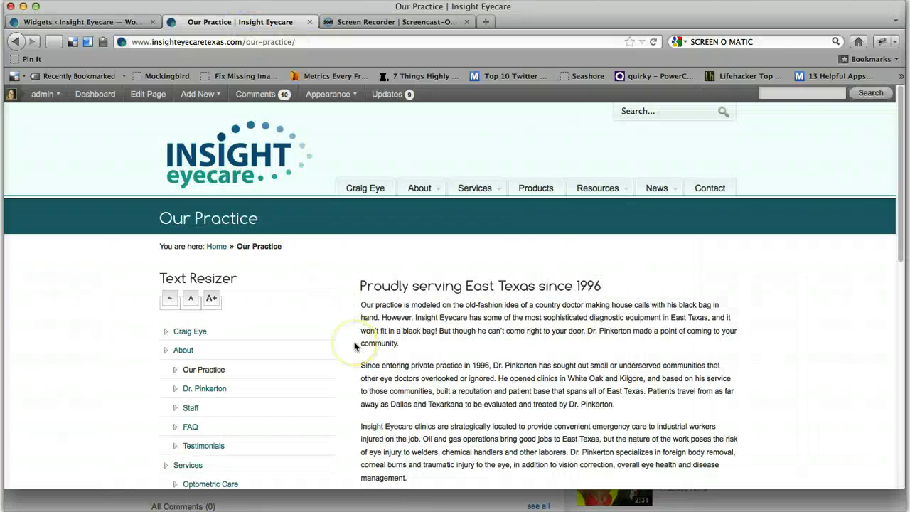
click(112, 22)
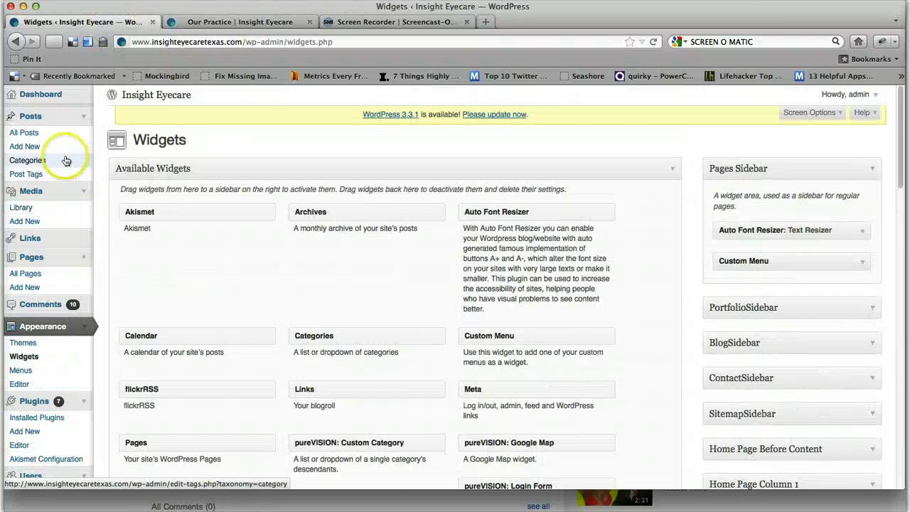
click(57, 275)
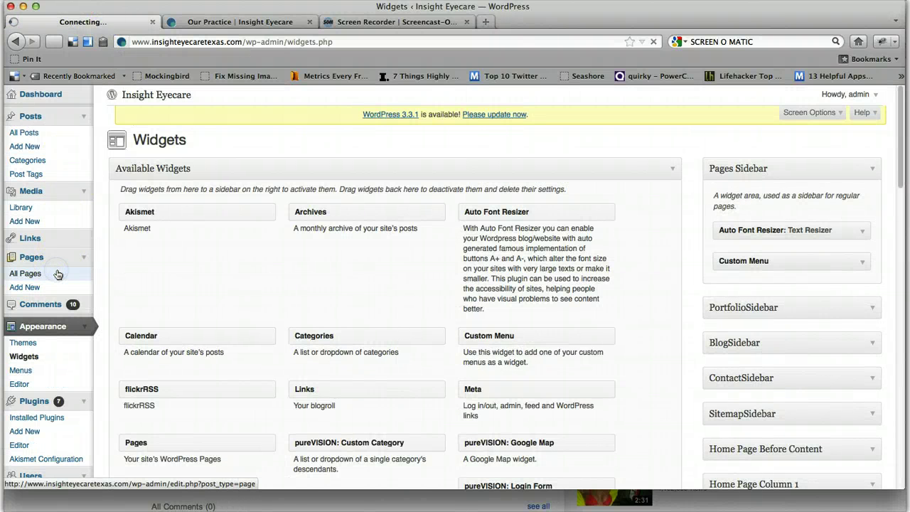
scroll(154, 291, down, 5)
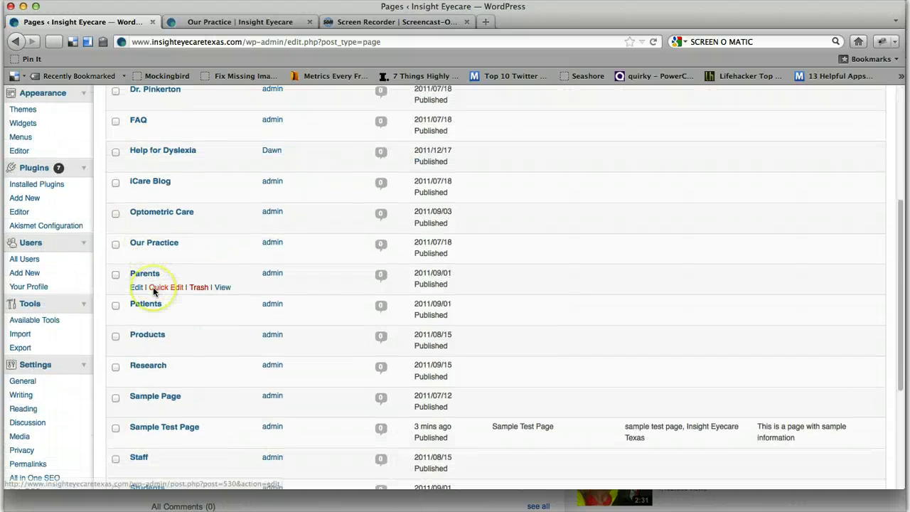
click(154, 243)
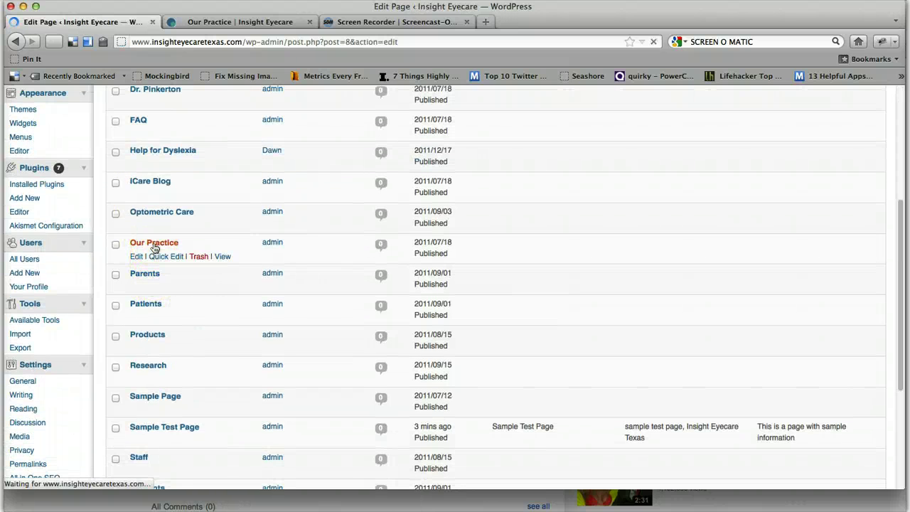
scroll(291, 366, down, 10)
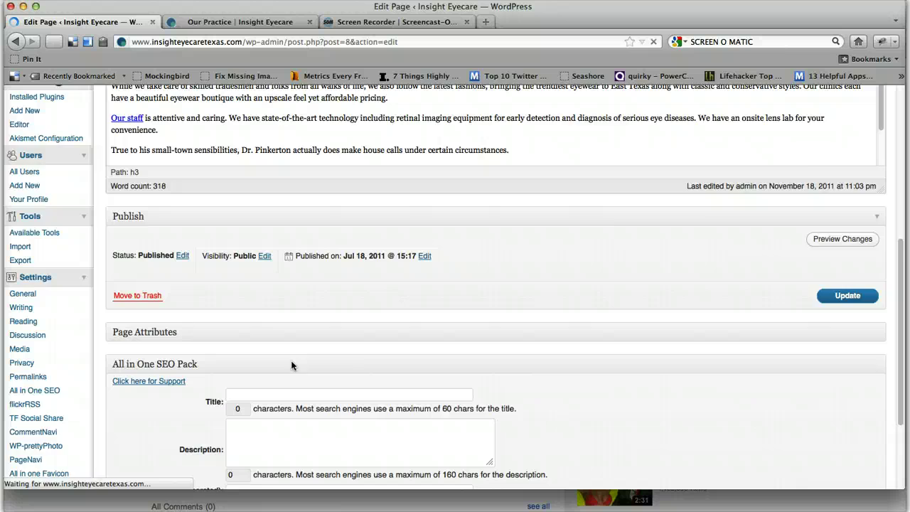
scroll(291, 366, up, 5)
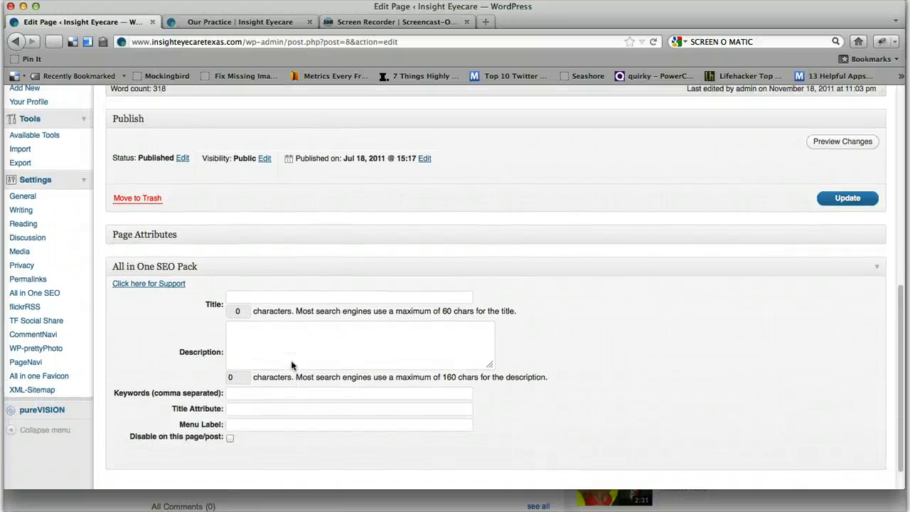
scroll(291, 366, down, 2)
scroll(291, 366, down, 3)
scroll(291, 365, up, 10)
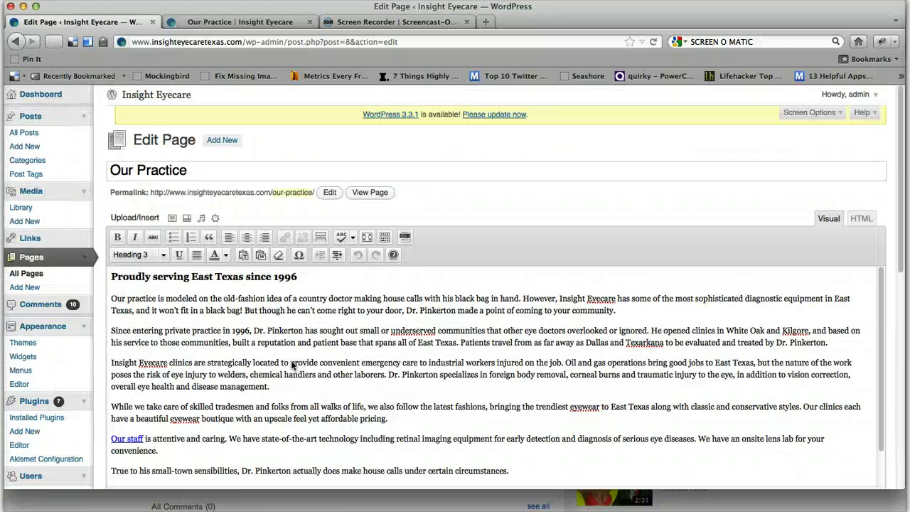
Step: Turn on the Custom Fields, Discussion and Comments sections in the edit page's screen options
click(829, 115)
click(299, 143)
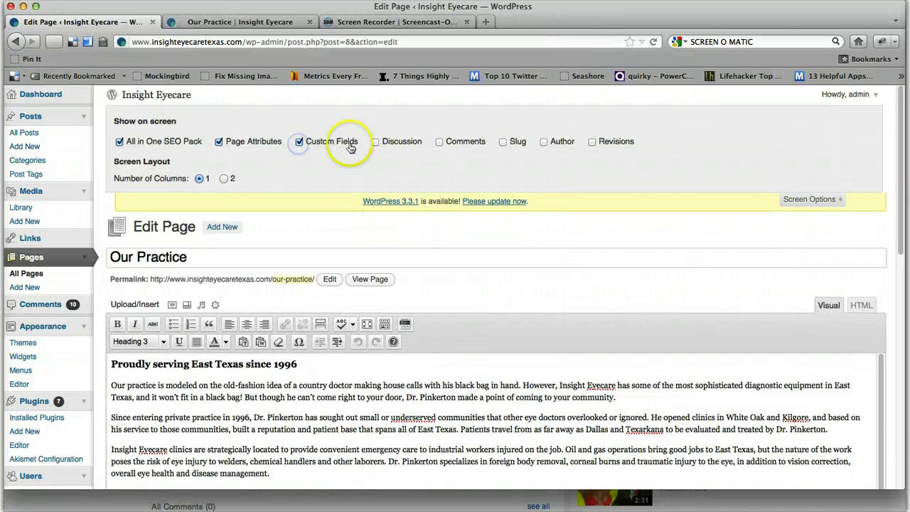
click(376, 142)
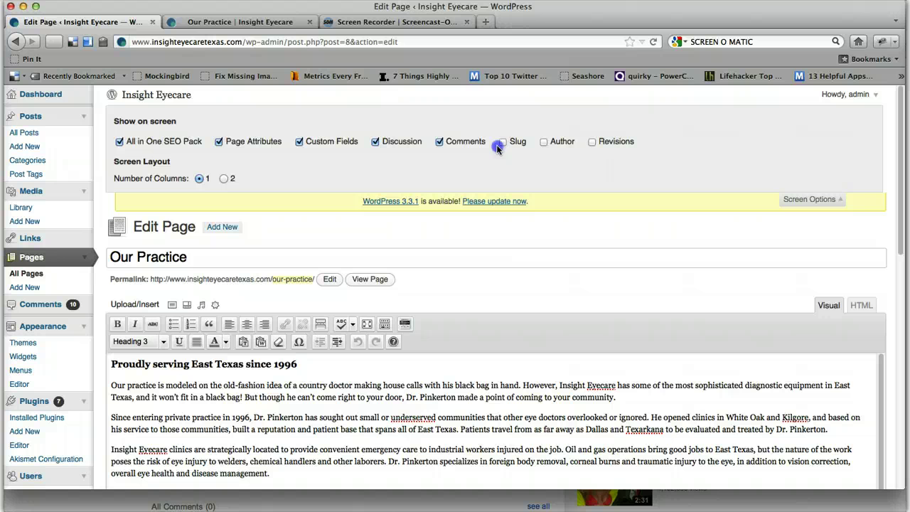
click(571, 148)
Step: Look through the page's settings sections, then expand Page Attributes and check the selected template
scroll(542, 241, down, 10)
scroll(541, 241, up, 3)
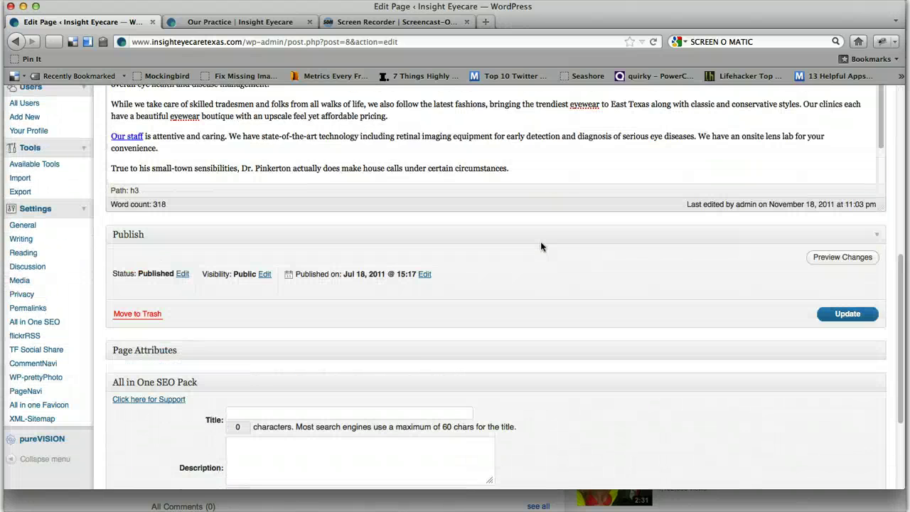
scroll(541, 246, down, 5)
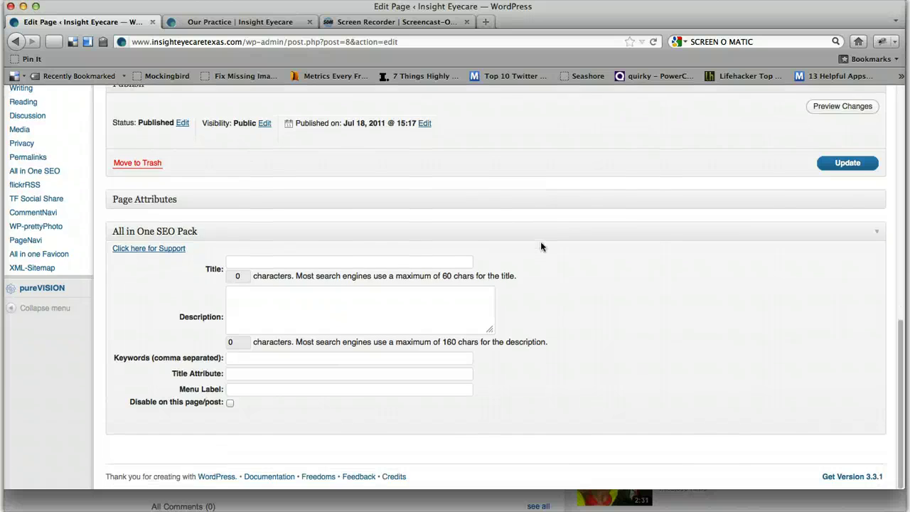
scroll(541, 246, up, 10)
scroll(541, 246, down, 5)
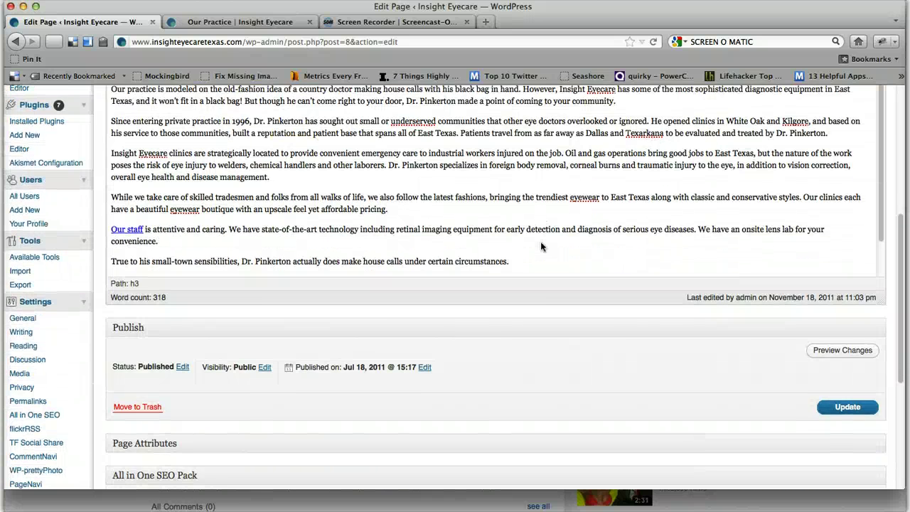
scroll(541, 246, down, 5)
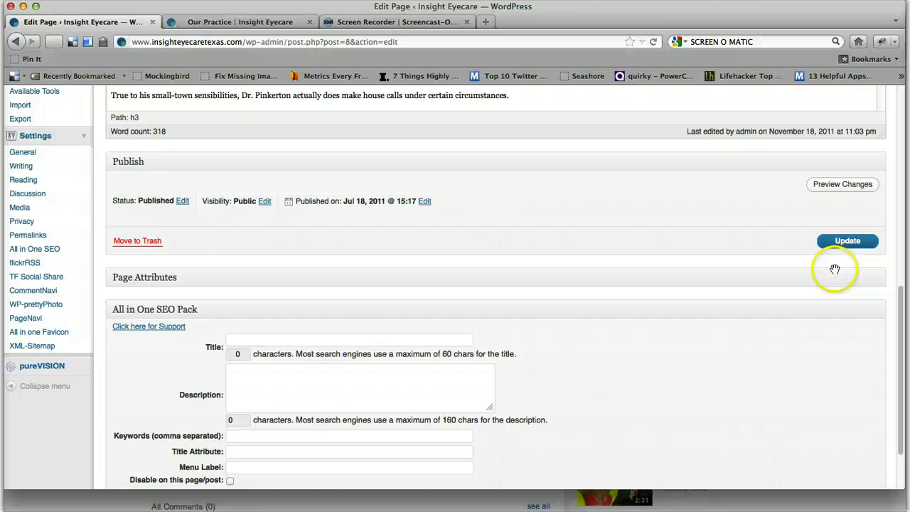
click(872, 282)
scroll(872, 283, down, 2)
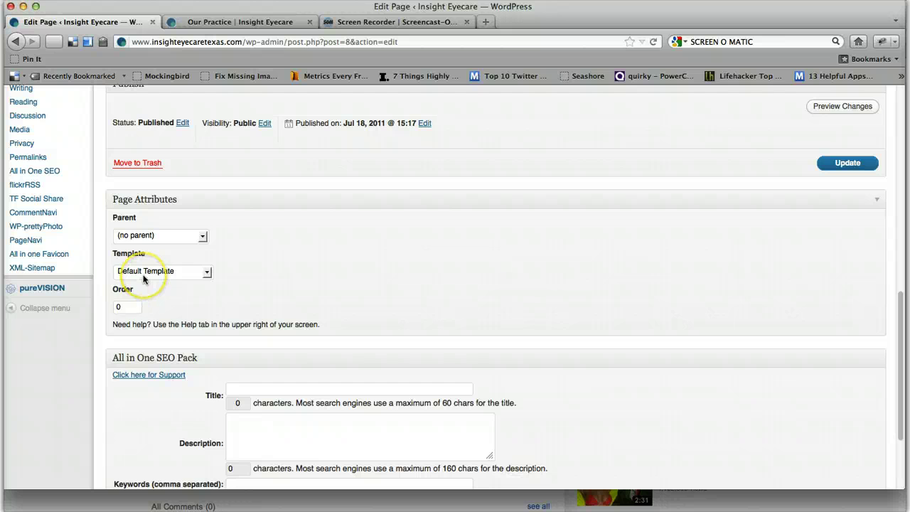
scroll(143, 279, down, 3)
scroll(143, 278, up, 4)
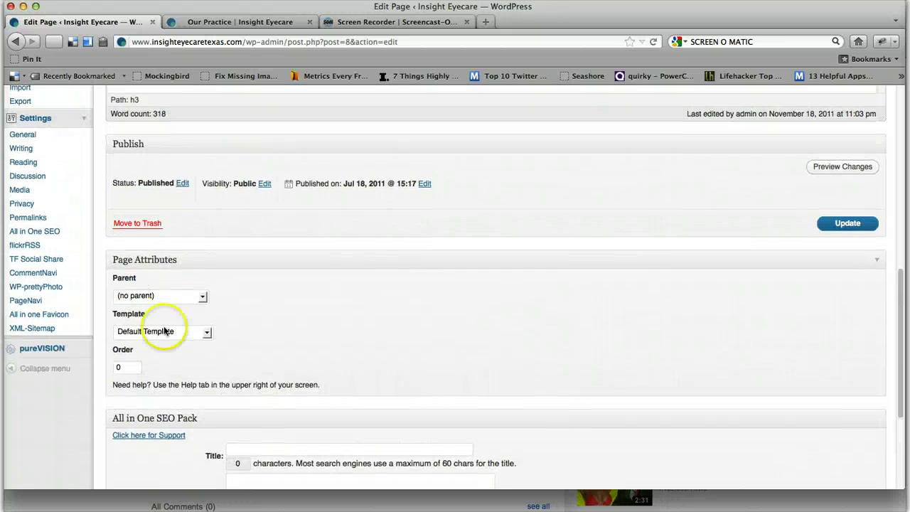
Step: Return to the widget settings and expand the Custom Menu widget in the Pages Sidebar area to check its selected menu
scroll(180, 335, up, 6)
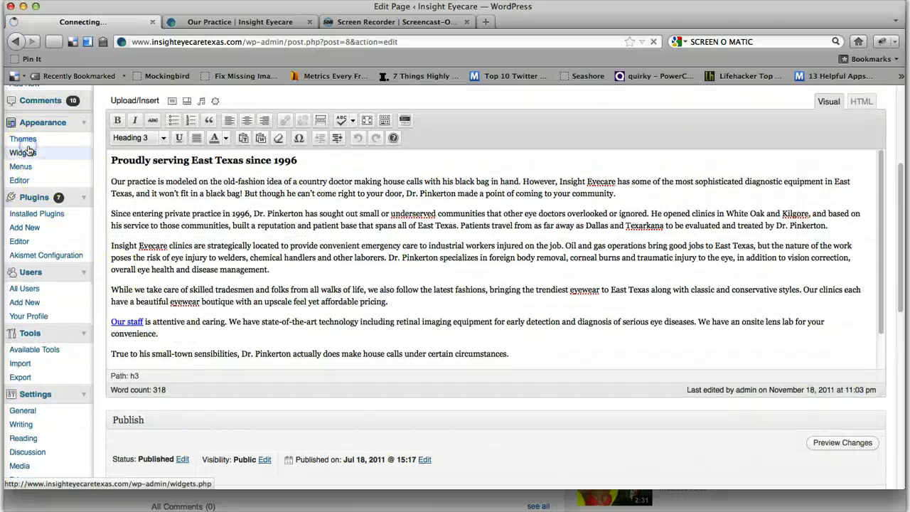
click(30, 149)
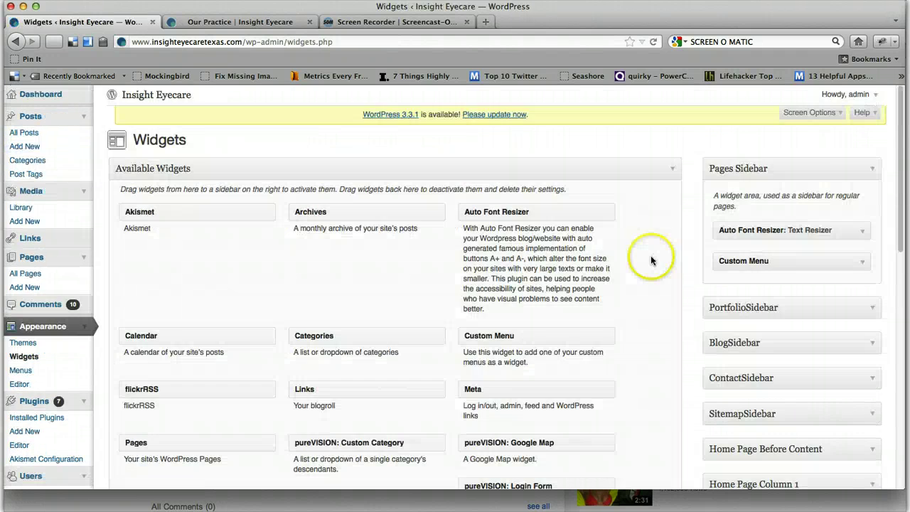
scroll(650, 257, down, 10)
scroll(651, 261, up, 10)
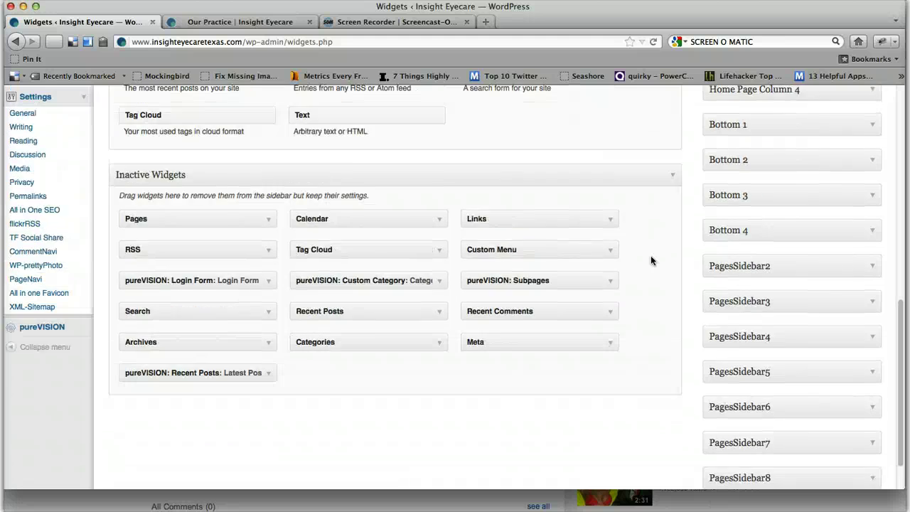
scroll(651, 260, up, 1)
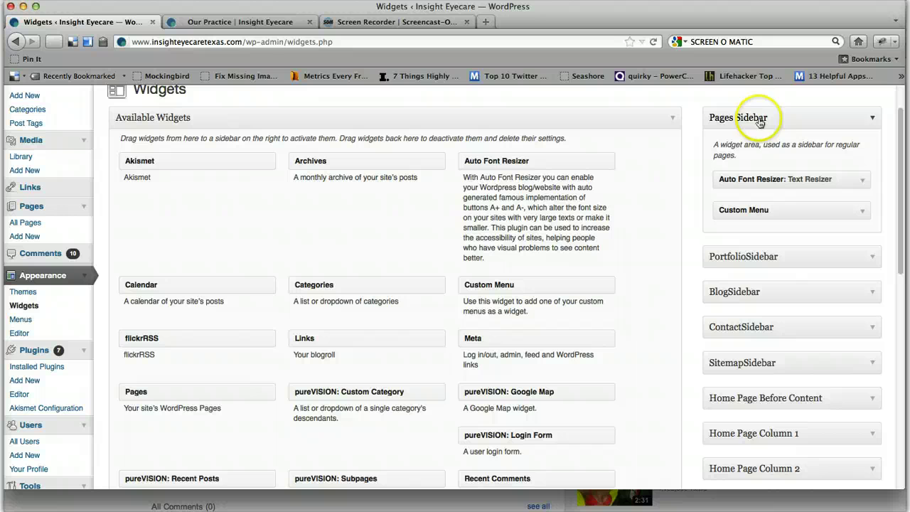
click(863, 212)
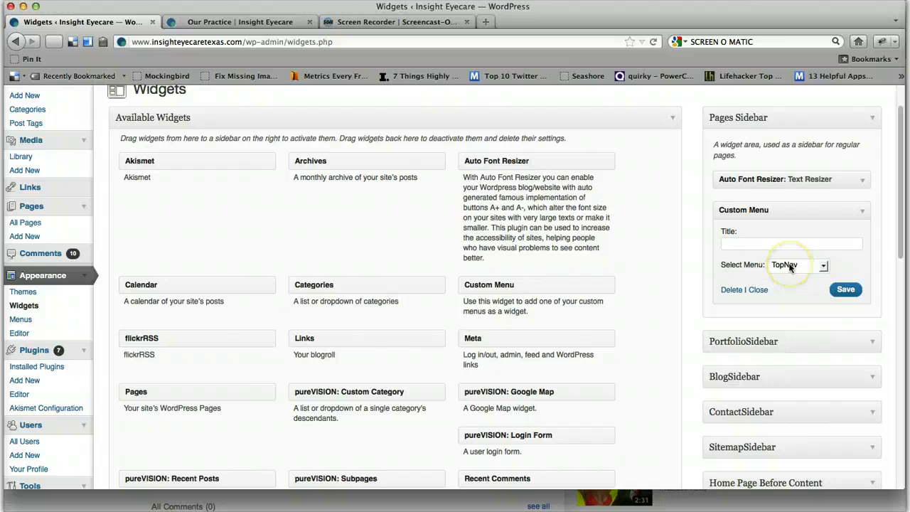
Step: Compare the Our Practice page's sidebar menu with its top navigation and the Custom Menu widget's settings
scroll(432, 302, down, 3)
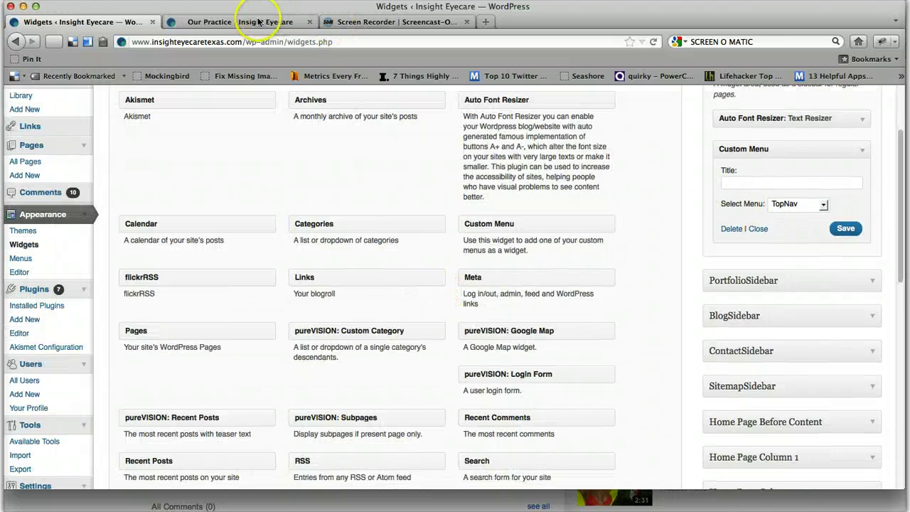
click(258, 22)
scroll(274, 206, down, 10)
scroll(282, 245, up, 10)
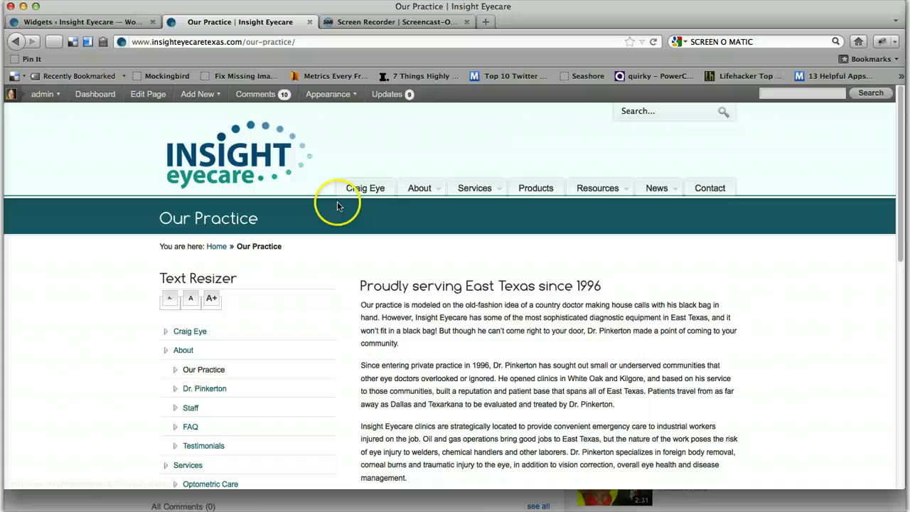
scroll(207, 335, down, 5)
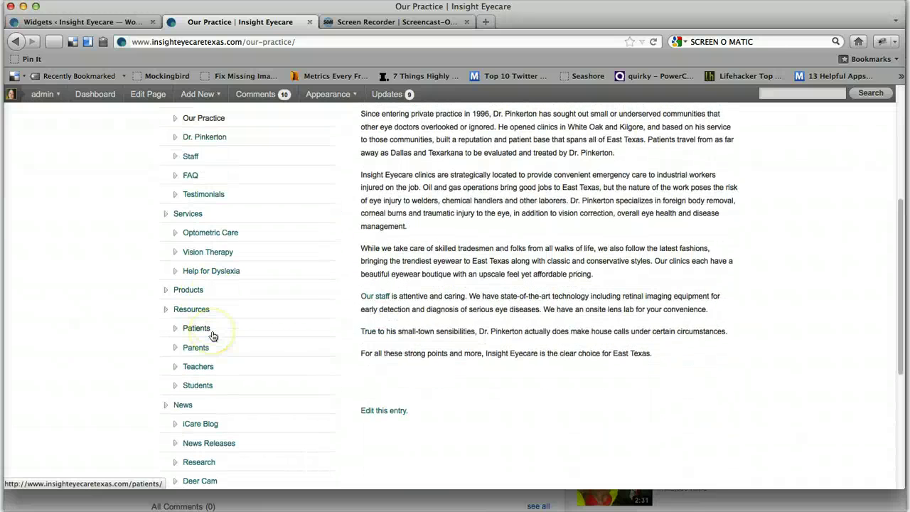
click(105, 27)
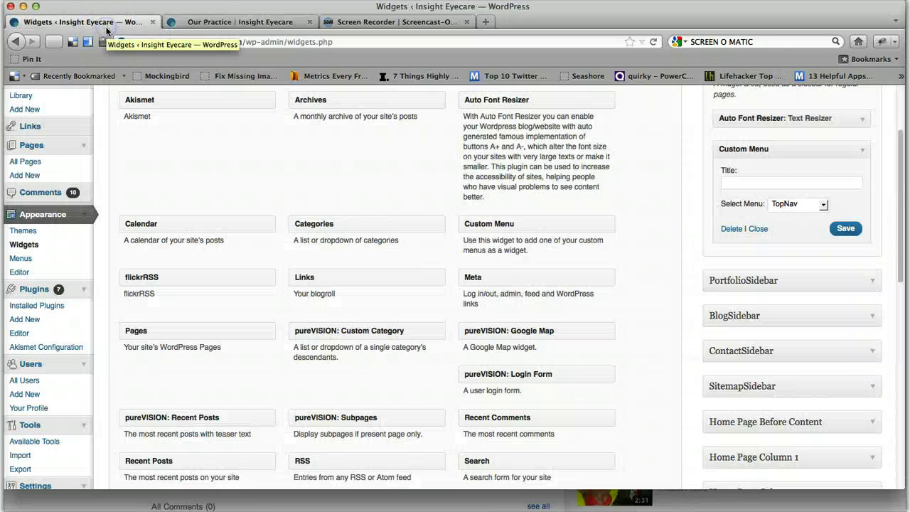
scroll(258, 178, up, 2)
click(242, 22)
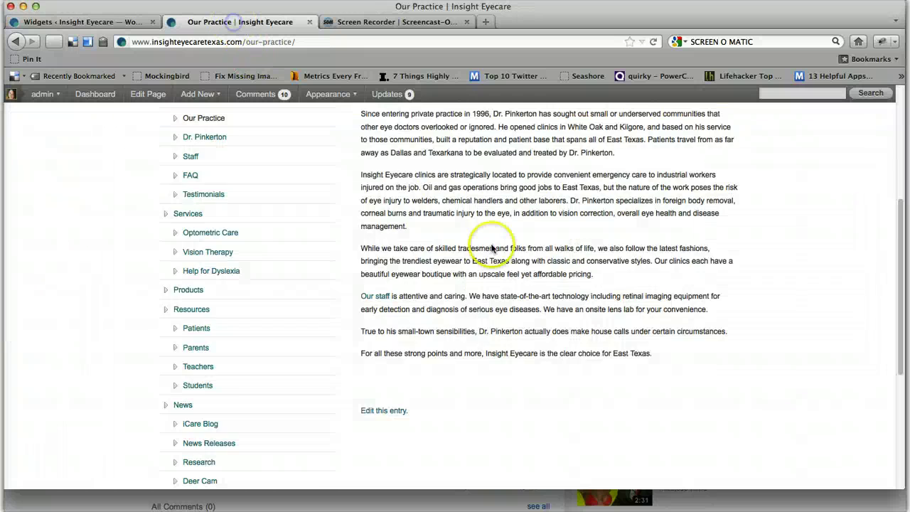
scroll(491, 248, up, 5)
mouse_move(579, 193)
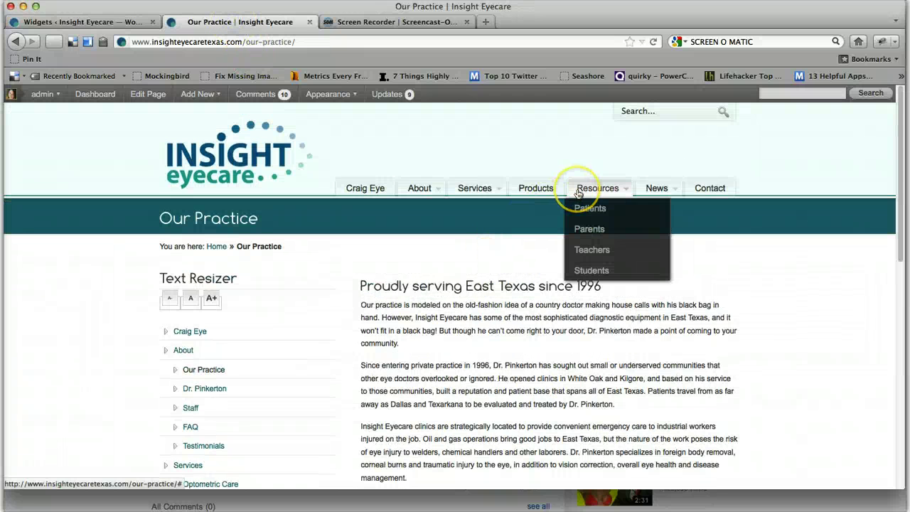
mouse_move(423, 192)
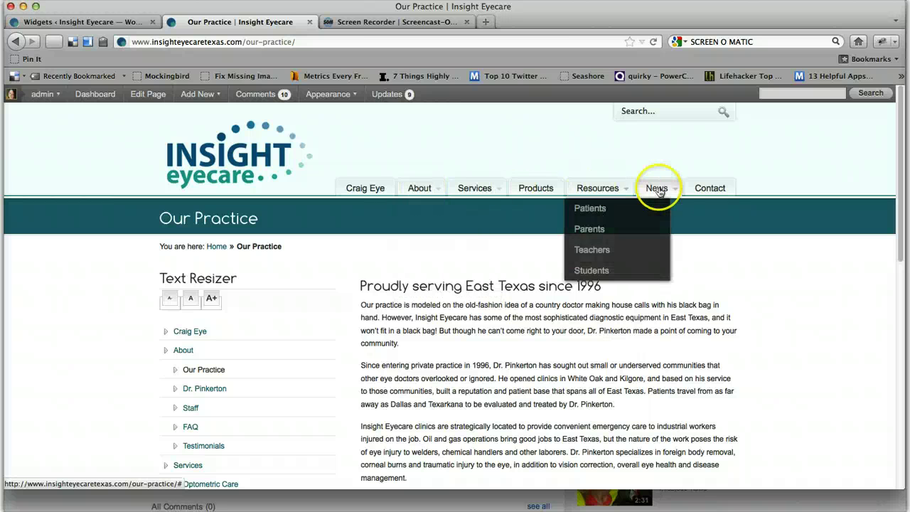
Step: Open the Research page from the site's News navigation and view its Research Library by Topic sidebar menu
mouse_move(658, 189)
click(663, 250)
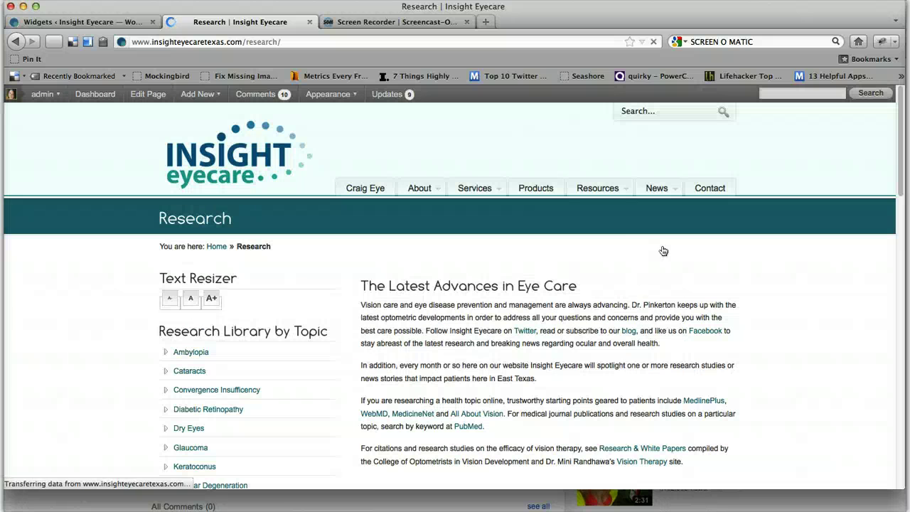
scroll(406, 203, down, 4)
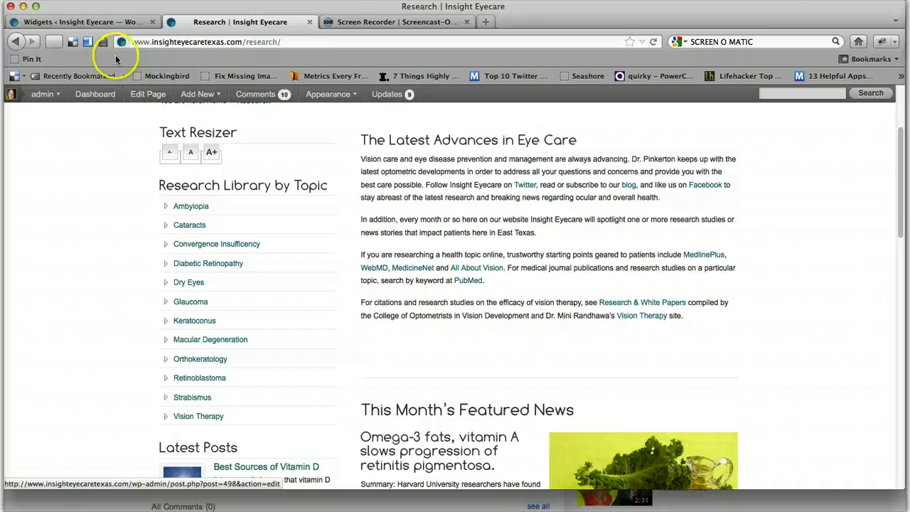
Step: Open the ResearchNAV menu in the admin menu settings, inspect the Ambylopia item's link details, and collapse it again
click(104, 25)
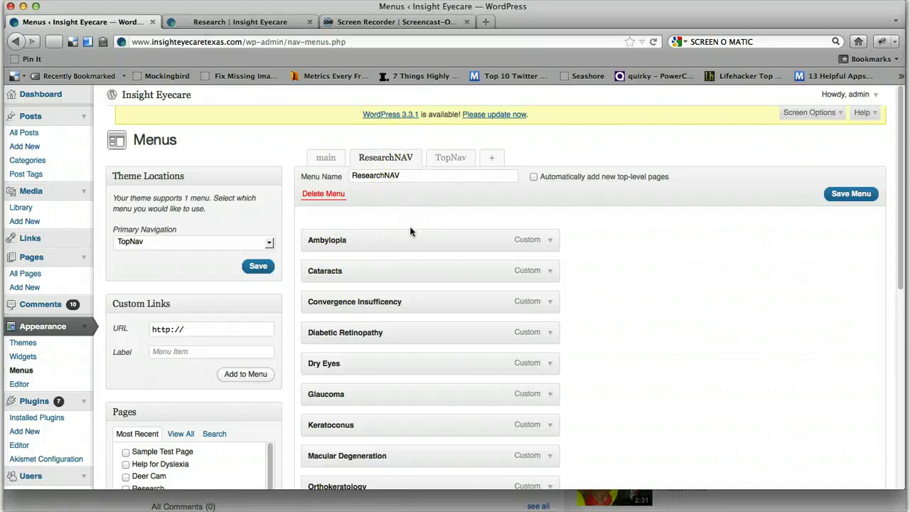
scroll(411, 228, down, 5)
scroll(411, 226, up, 3)
click(551, 190)
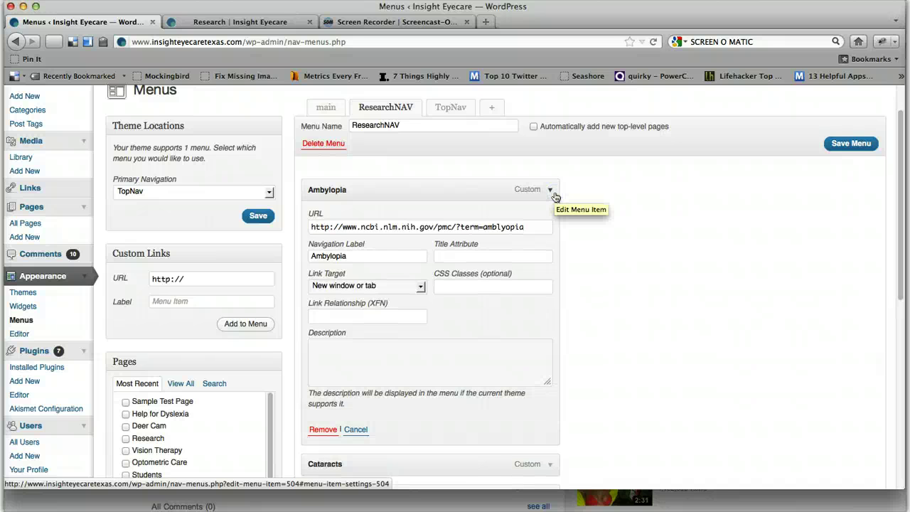
scroll(556, 197, down, 1)
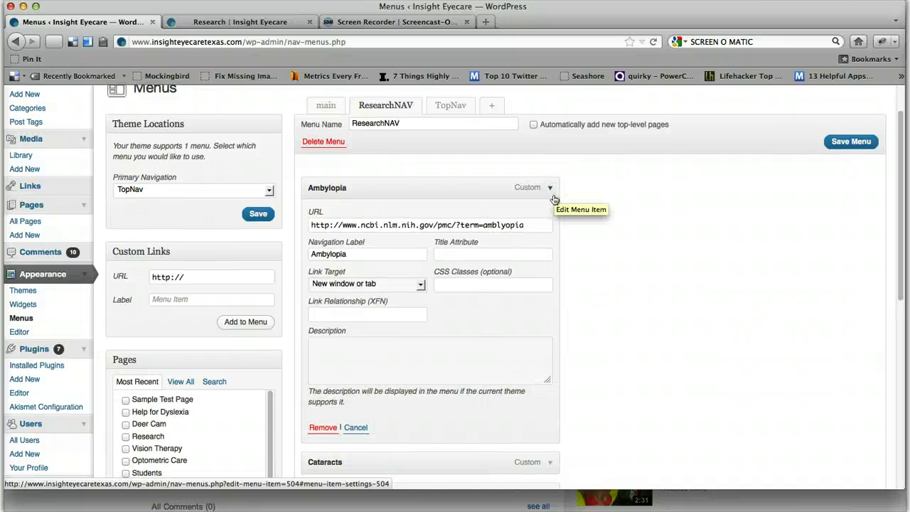
click(355, 427)
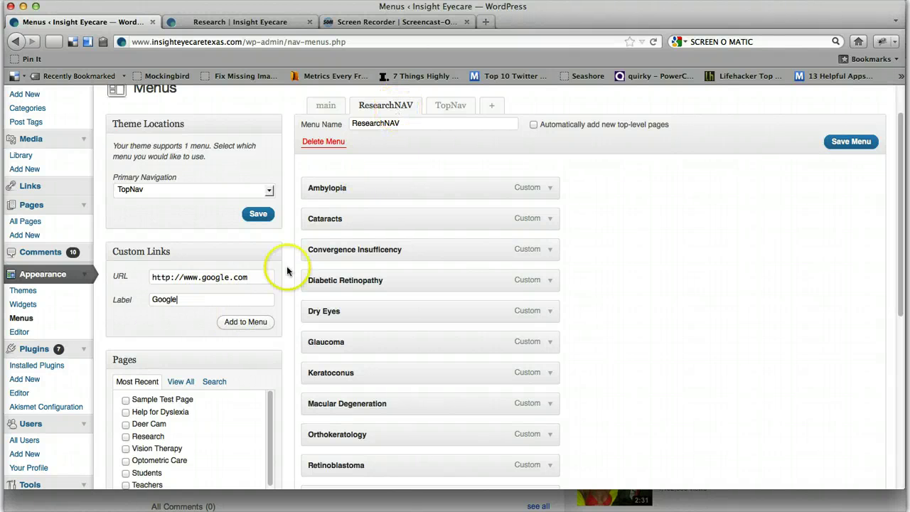
click(257, 322)
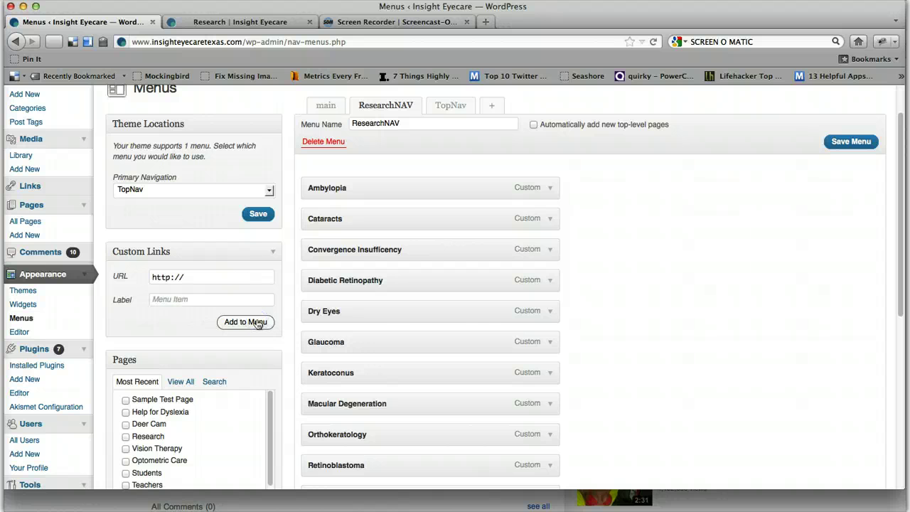
scroll(416, 319, down, 5)
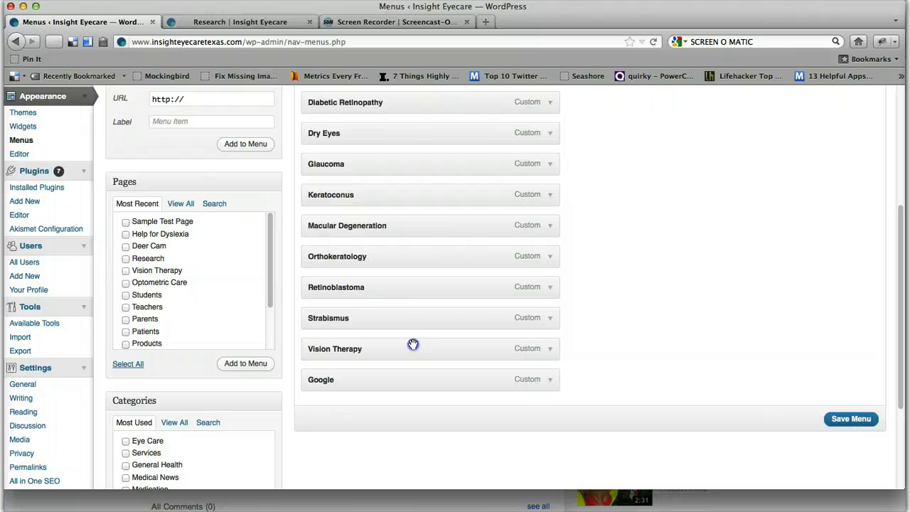
mouse_move(414, 380)
mouse_down()
mouse_move(390, 303)
mouse_move(404, 376)
mouse_move(462, 409)
mouse_move(405, 380)
mouse_up()
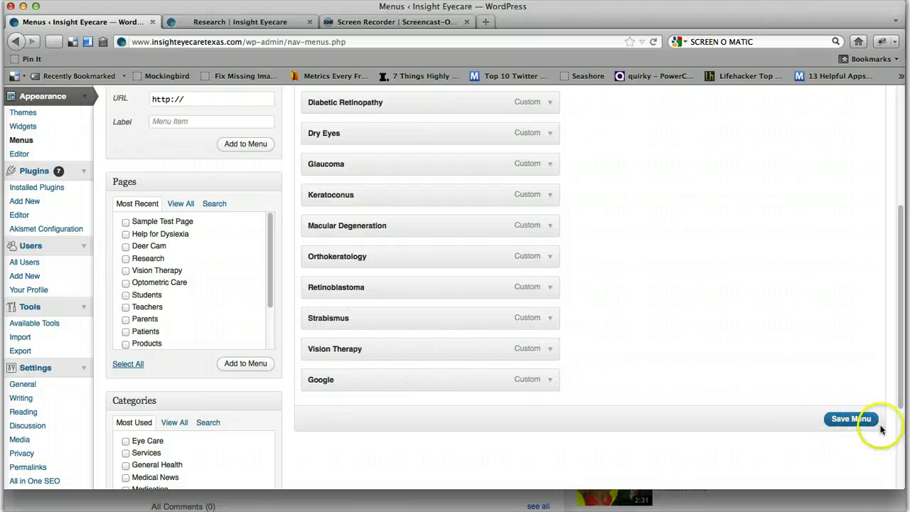
click(241, 22)
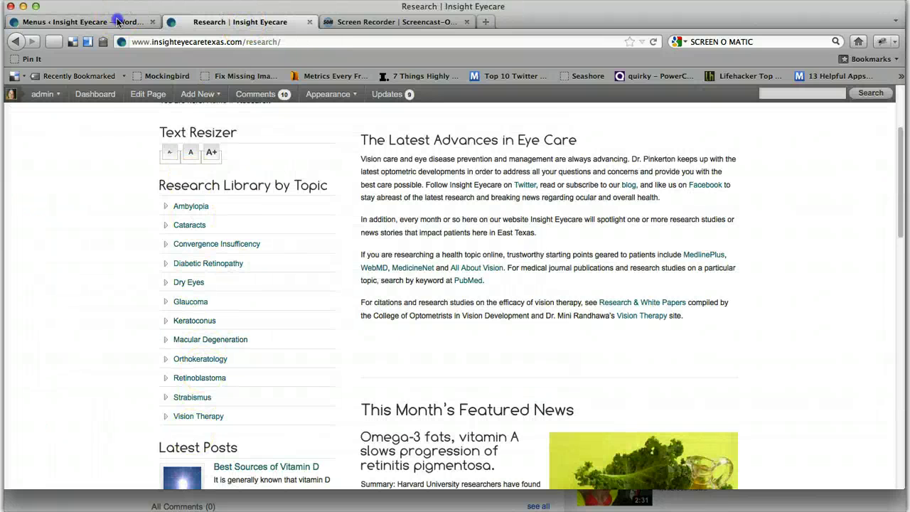
click(118, 22)
Step: Remove the Google item from the ResearchNAV menu
click(550, 380)
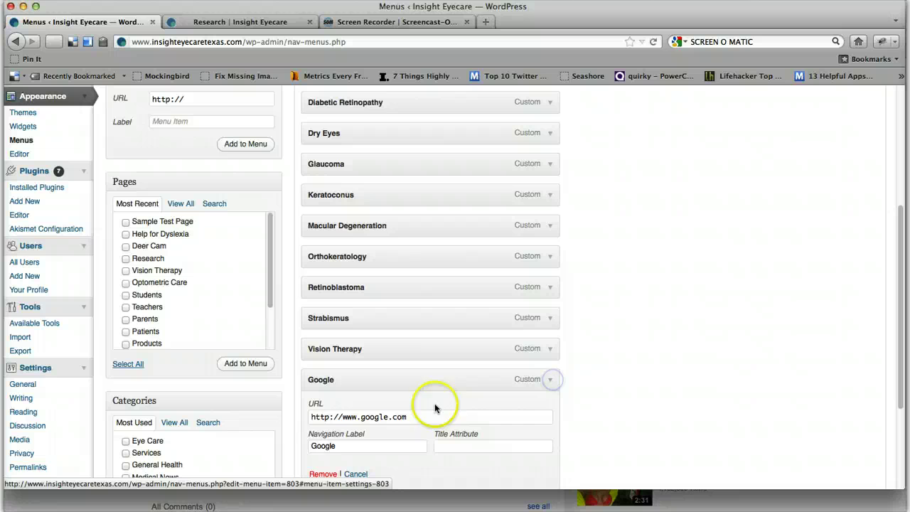
click(323, 473)
scroll(462, 305, up, 5)
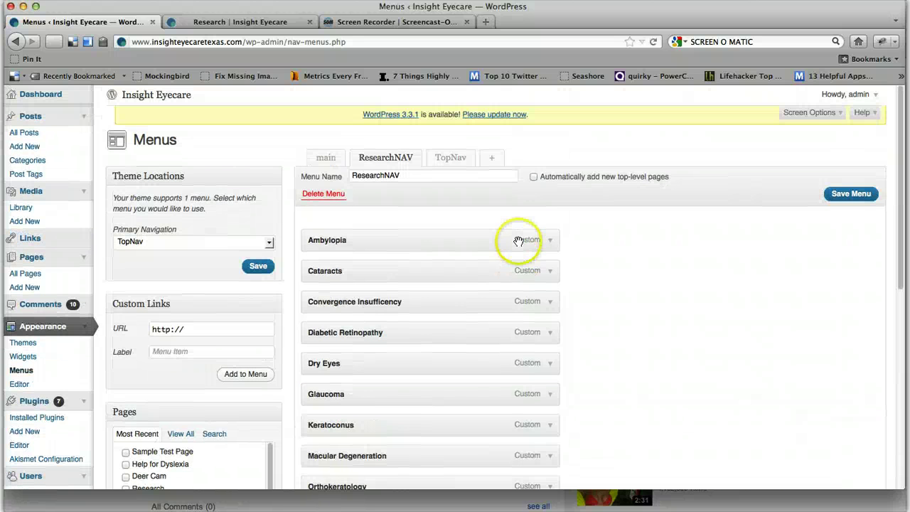
Step: Look over the Research page's sidebar from the text resizer down to the Latest Posts section
click(241, 21)
scroll(327, 213, up, 4)
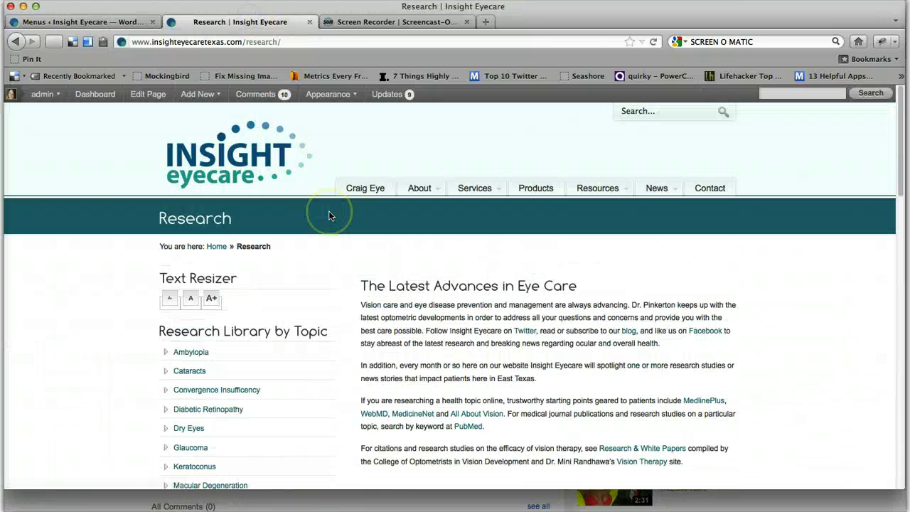
scroll(251, 299, down, 5)
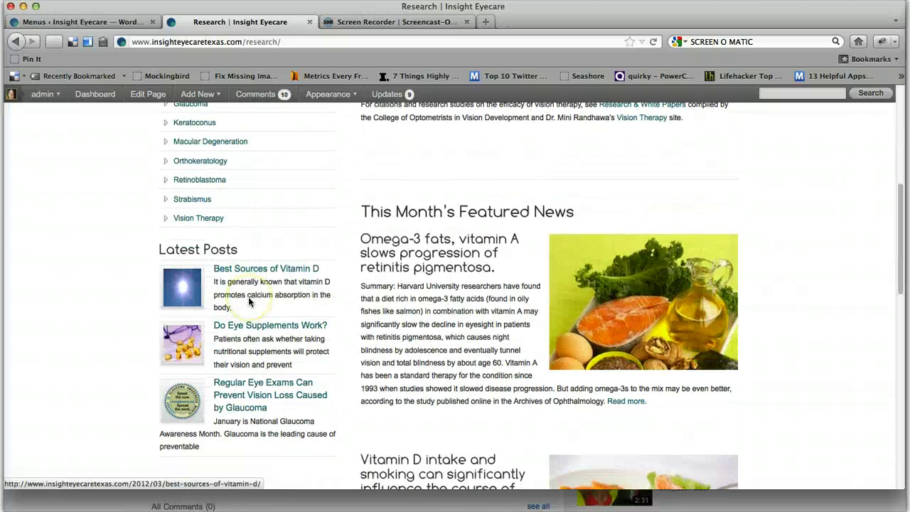
scroll(185, 432, down, 2)
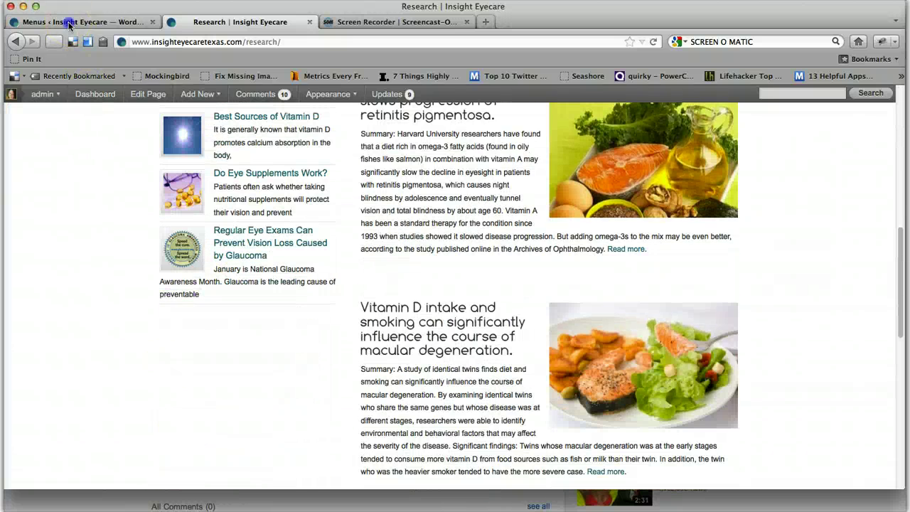
Step: Open the widget settings, leaving the menu page without saving, and look through the available sidebar areas
click(69, 23)
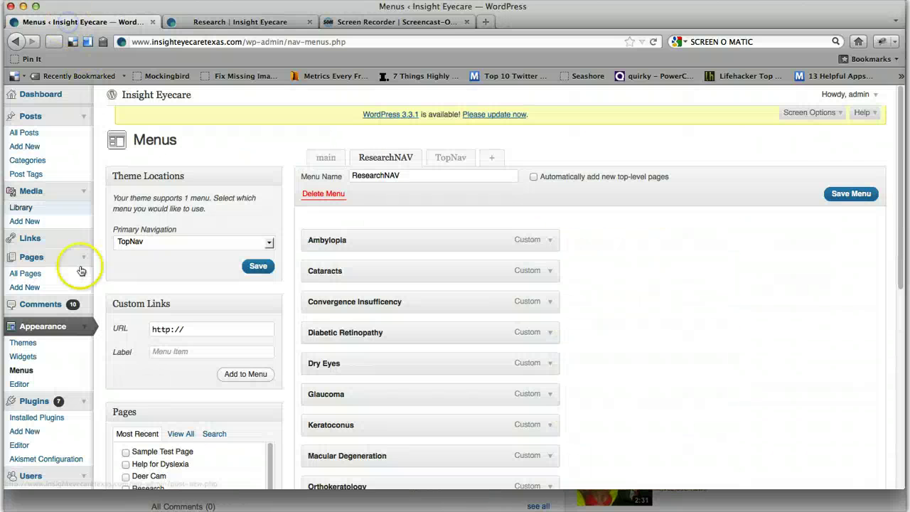
click(54, 357)
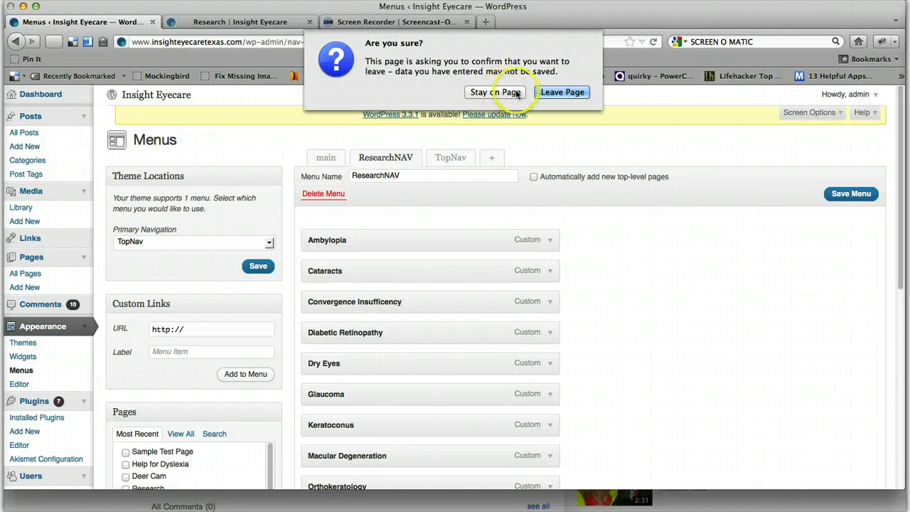
click(561, 93)
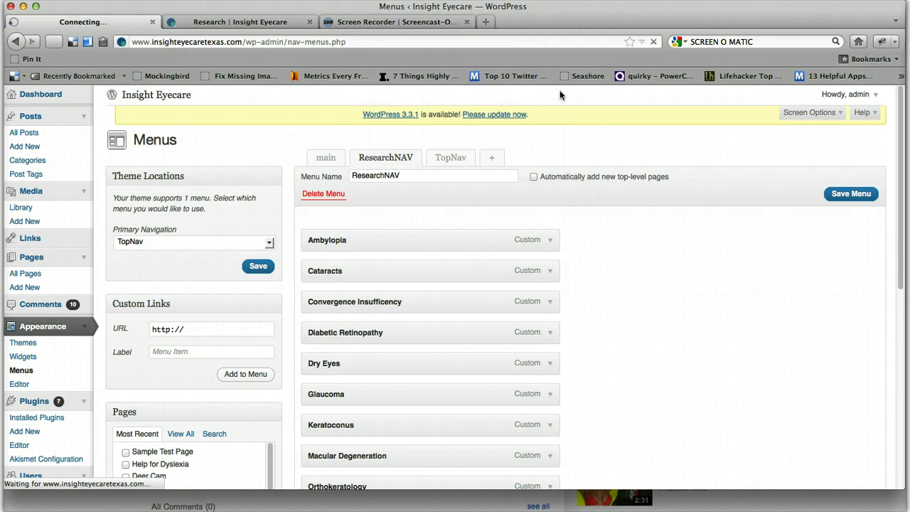
scroll(716, 303, down, 10)
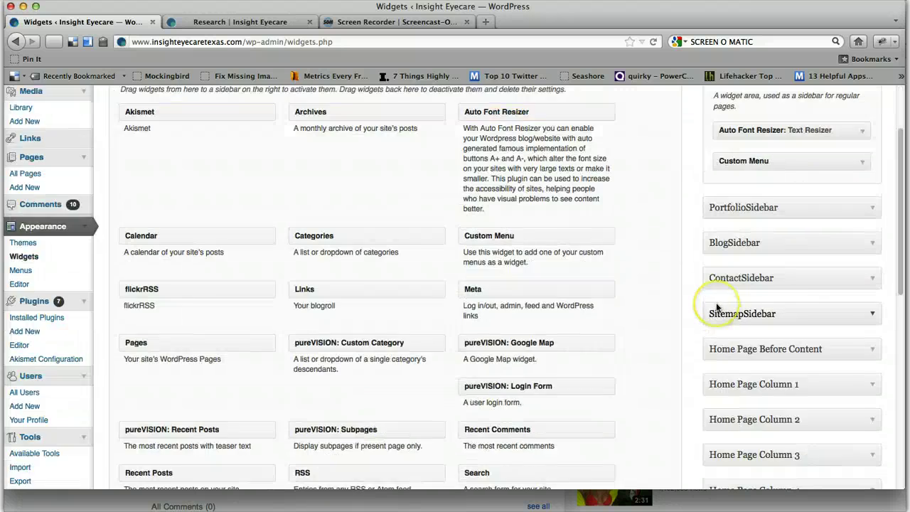
scroll(716, 303, down, 3)
scroll(716, 303, up, 10)
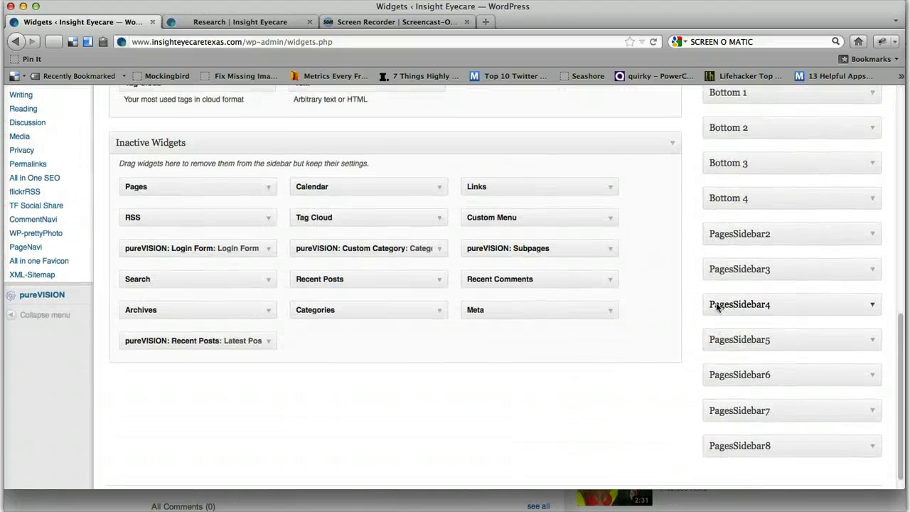
Step: Expand the PagesSidebar2, PagesSidebar3 and PagesSidebar4 areas to view their widgets
scroll(716, 302, down, 8)
click(728, 316)
click(871, 279)
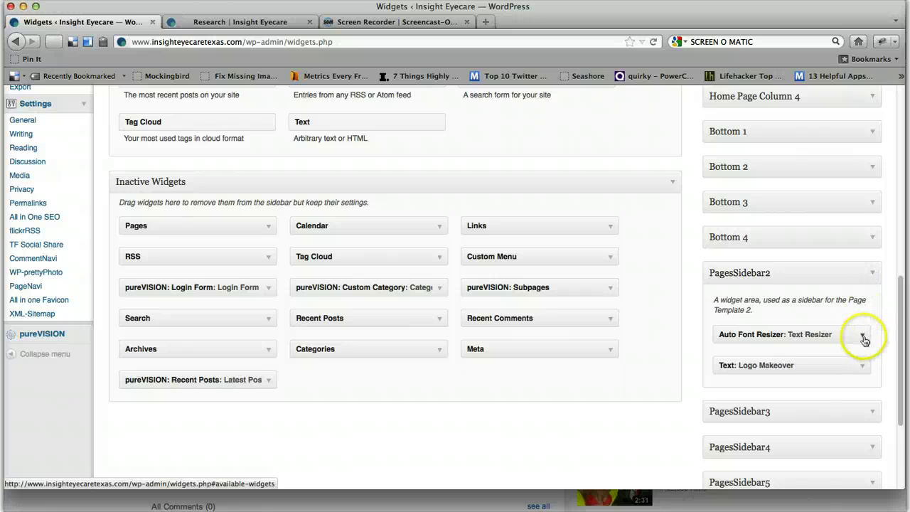
scroll(864, 337, down, 4)
click(870, 277)
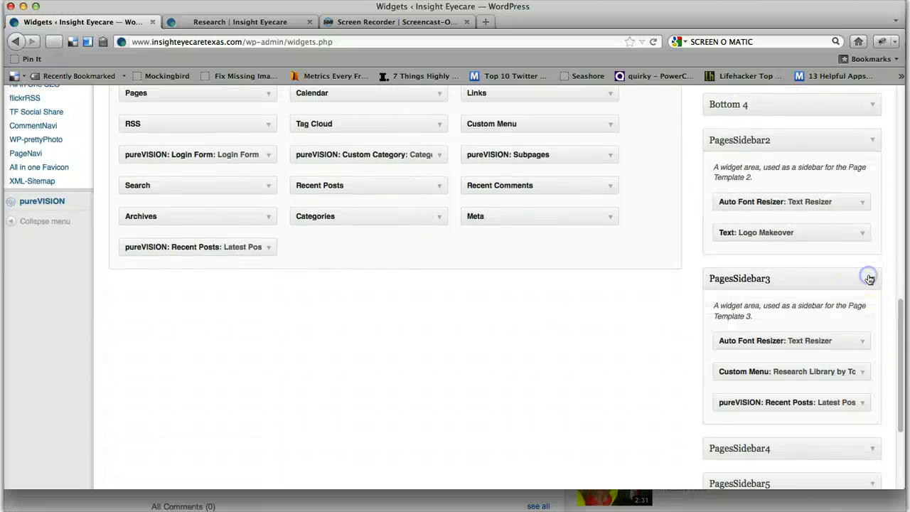
scroll(869, 279, down, 5)
click(869, 279)
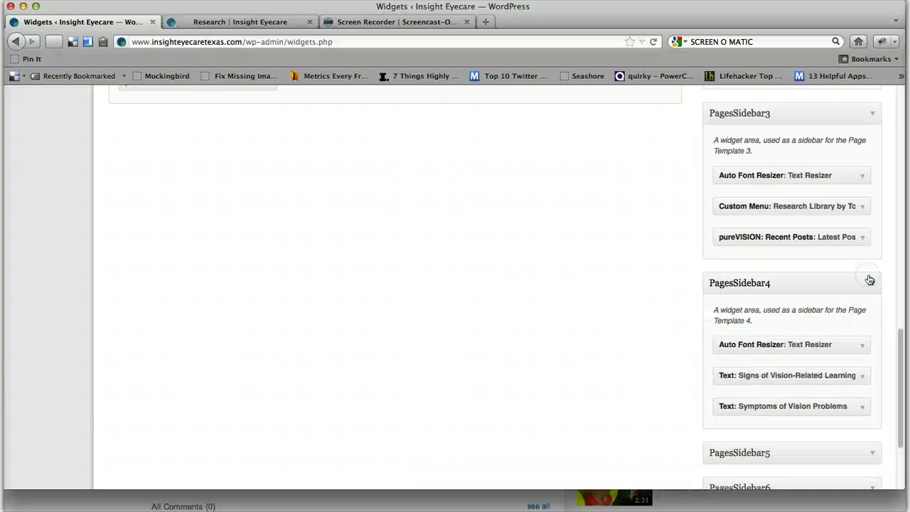
Step: Expand the PagesSidebar5, PagesSidebar6 and PagesSidebar7 areas to view their widgets
scroll(870, 279, down, 3)
click(876, 350)
scroll(876, 350, down, 5)
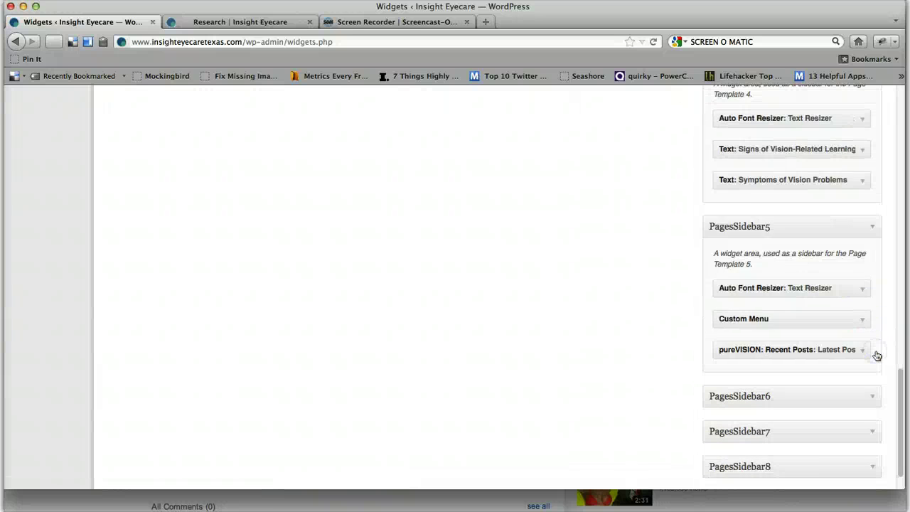
click(876, 353)
scroll(876, 355, down, 4)
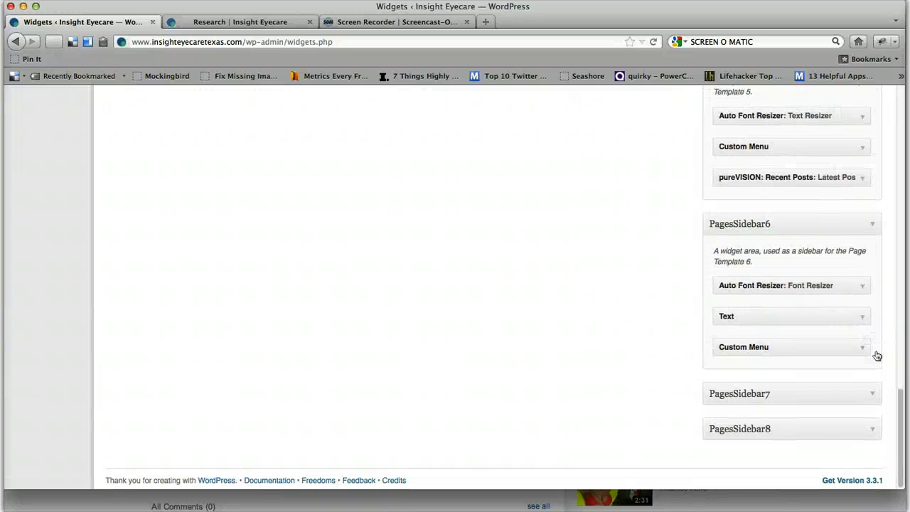
click(872, 394)
Step: Expand the BlogSidebar area to view the widgets used for the Blog/News section
scroll(873, 398, up, 15)
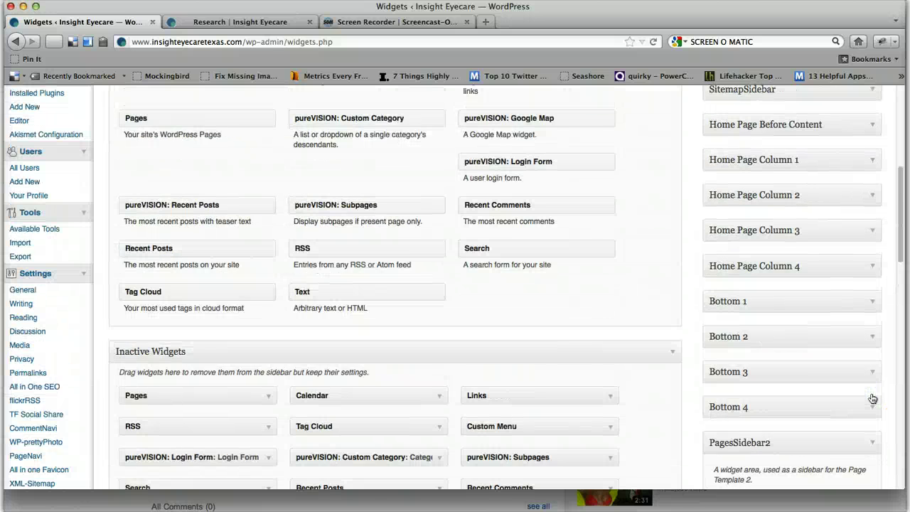
scroll(873, 397, up, 1)
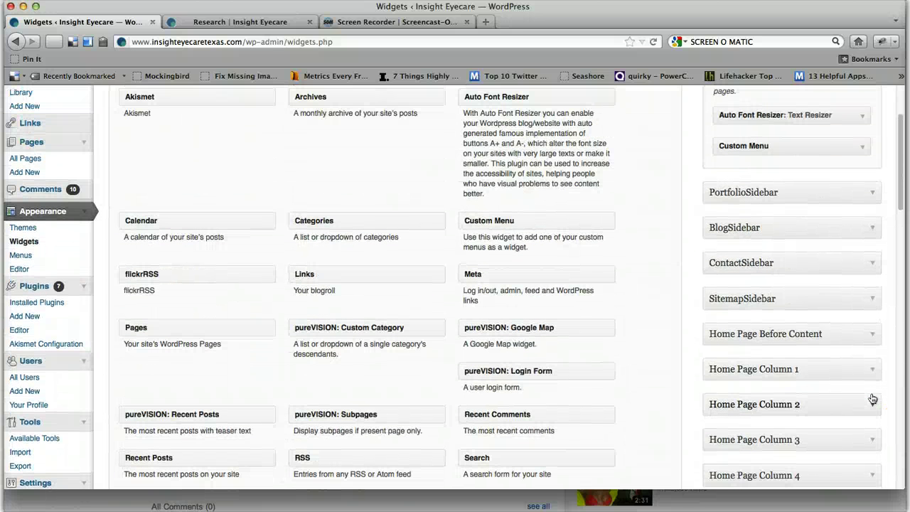
click(871, 231)
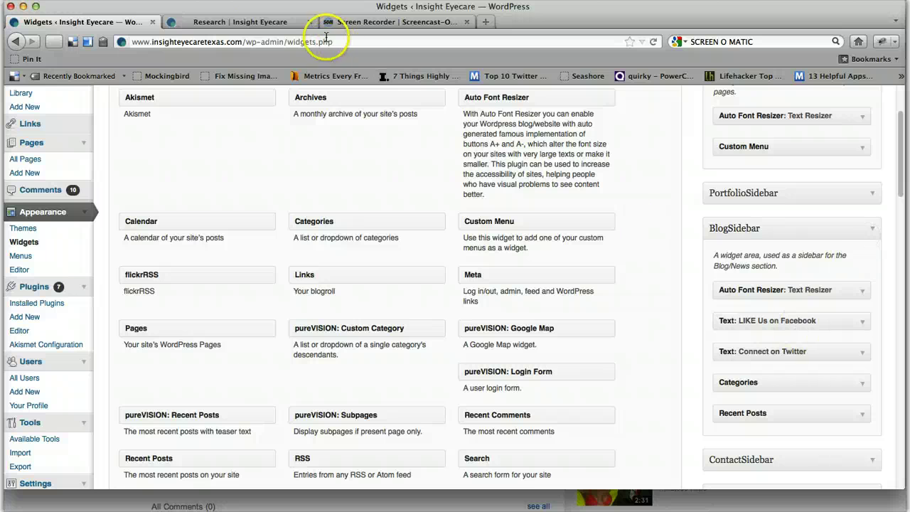
Step: Open the iCare Blog page on the live site and examine the widgets shown in its sidebar
click(254, 22)
scroll(427, 244, up, 10)
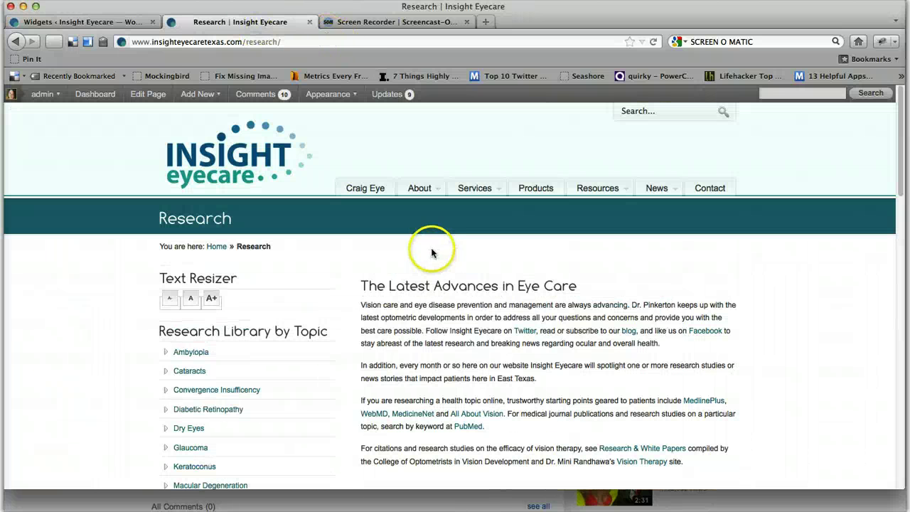
mouse_move(653, 192)
click(654, 208)
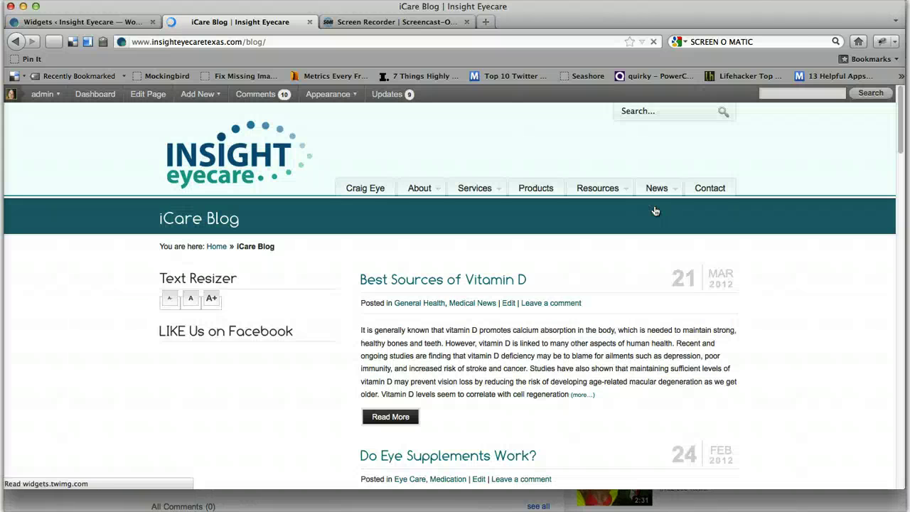
scroll(656, 211, down, 3)
scroll(655, 212, down, 10)
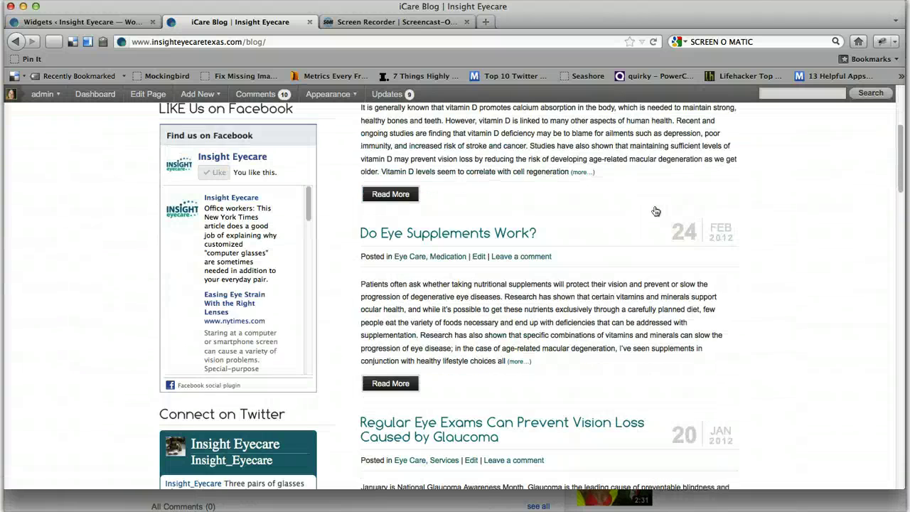
scroll(497, 213, up, 5)
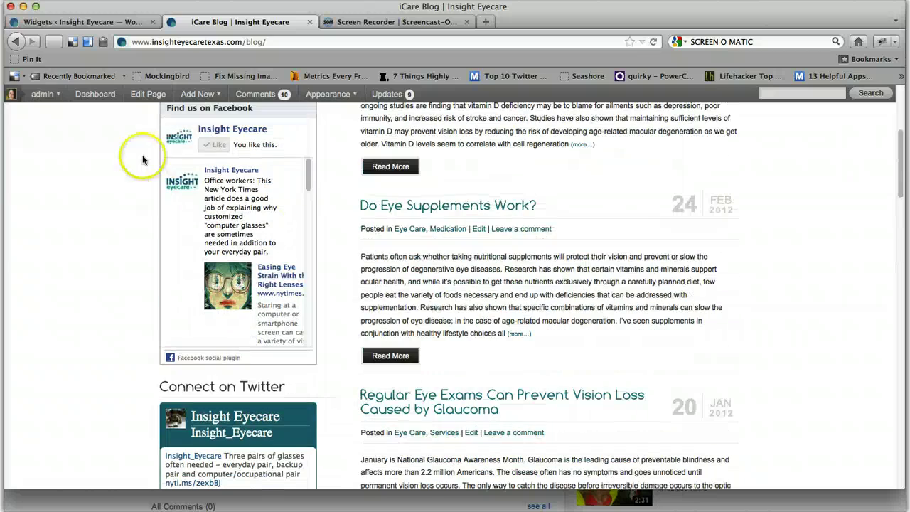
scroll(234, 156, down, 3)
scroll(277, 473, down, 20)
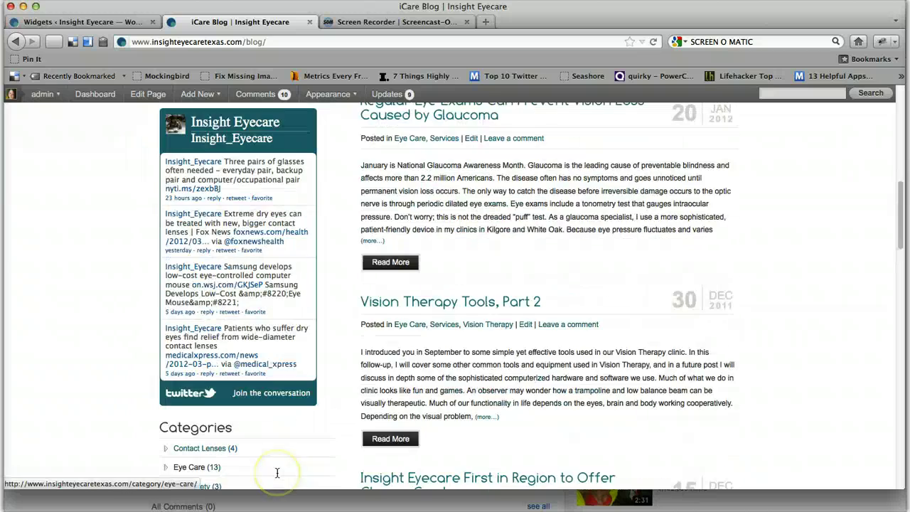
scroll(277, 473, up, 20)
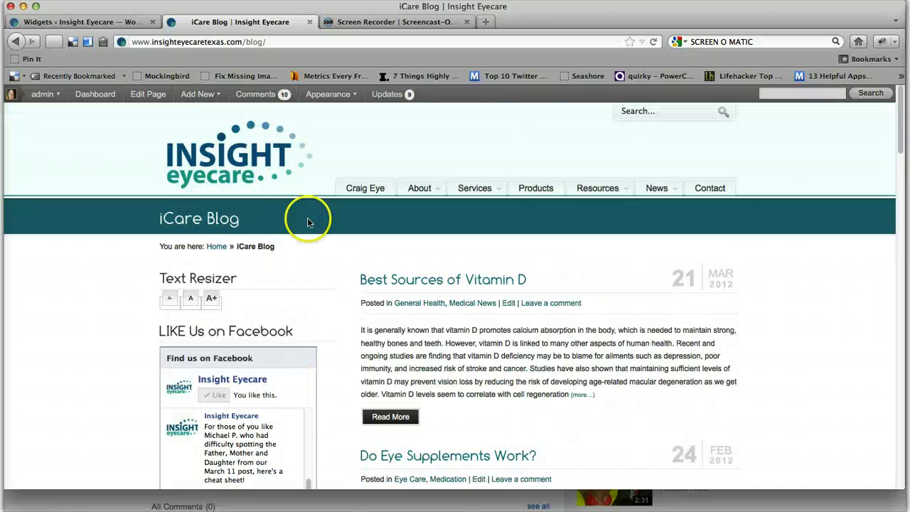
Step: Compare the Pages Sidebar and BlogSidebar widget settings with the live iCare Blog page, ending on the widget settings
click(125, 22)
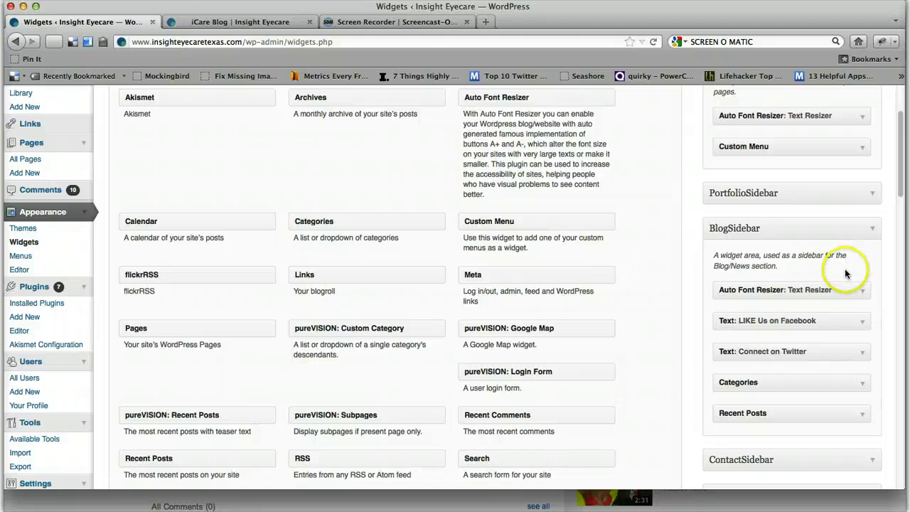
scroll(772, 288, up, 3)
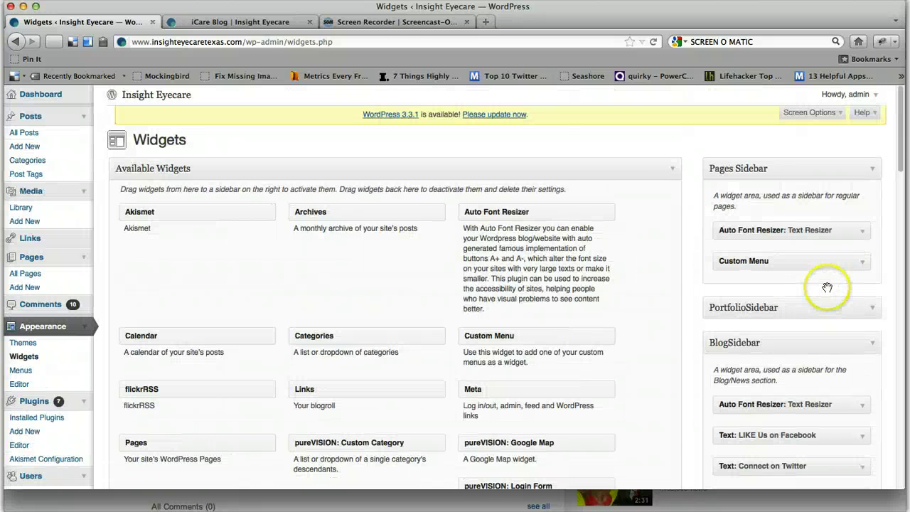
click(288, 27)
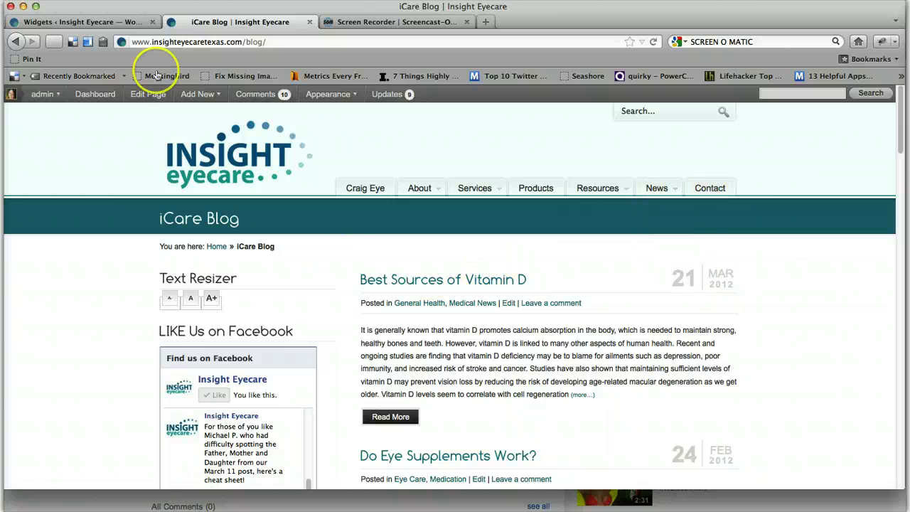
click(103, 21)
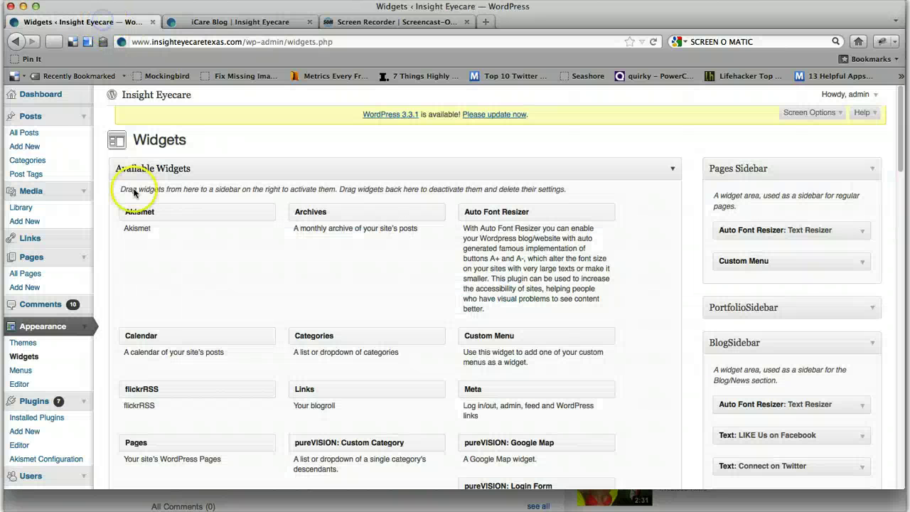
Step: Open the list of all posts and look through their titles, categories and publication dates
click(29, 131)
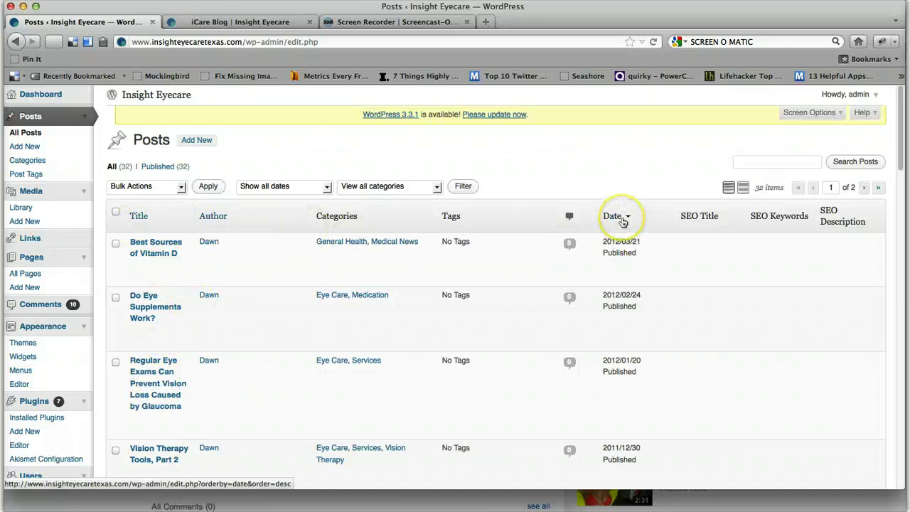
scroll(606, 240, down, 5)
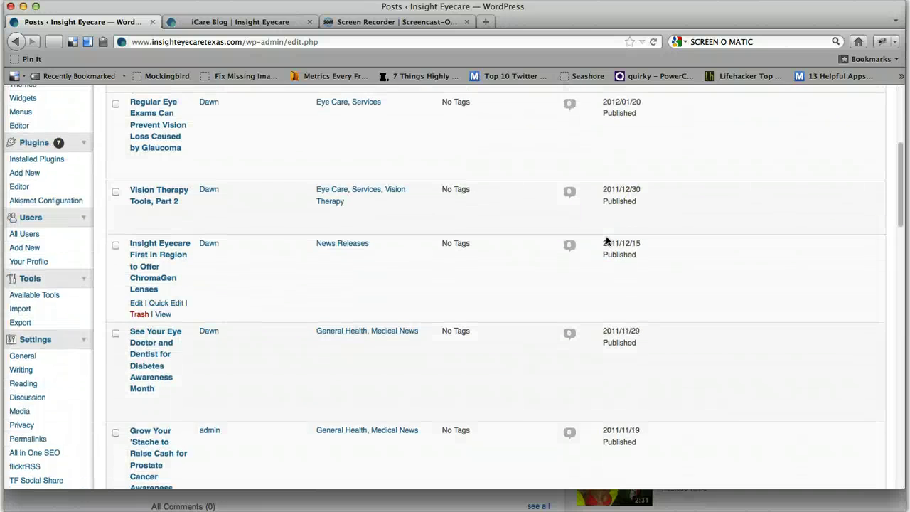
scroll(340, 116, up, 4)
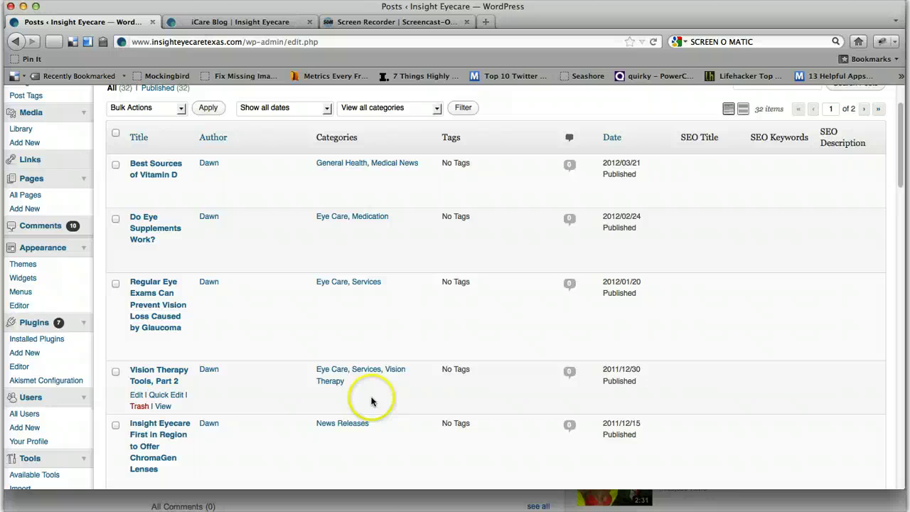
scroll(371, 402, down, 12)
scroll(371, 402, up, 13)
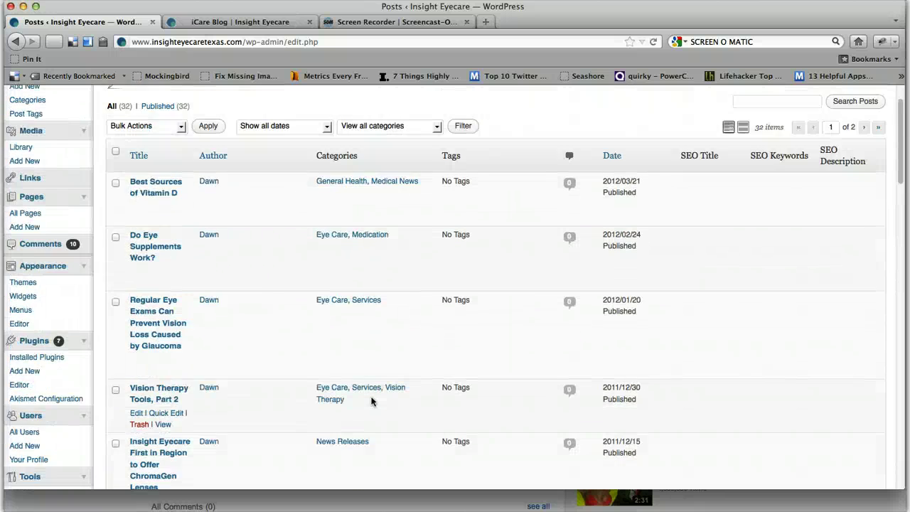
scroll(371, 402, up, 2)
Step: Switch to the live iCare Blog page and review how the published posts are arranged by date
click(237, 21)
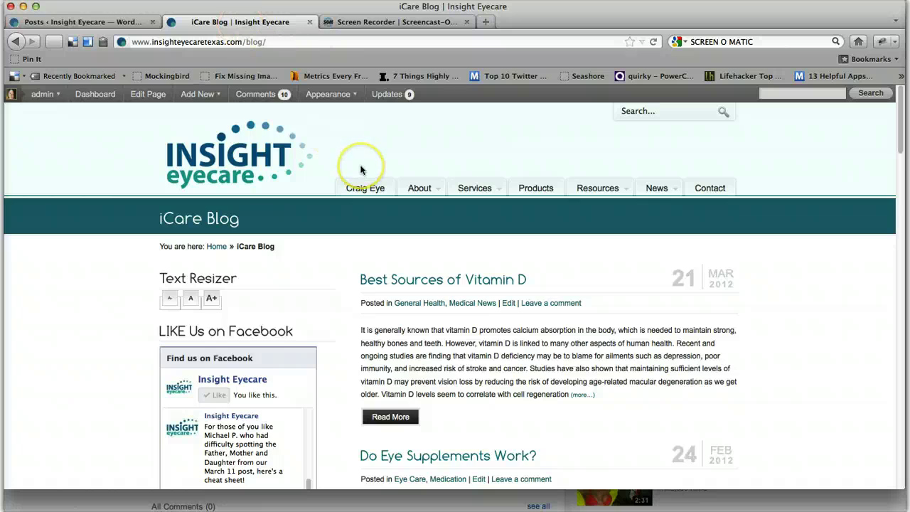
scroll(360, 169, down, 10)
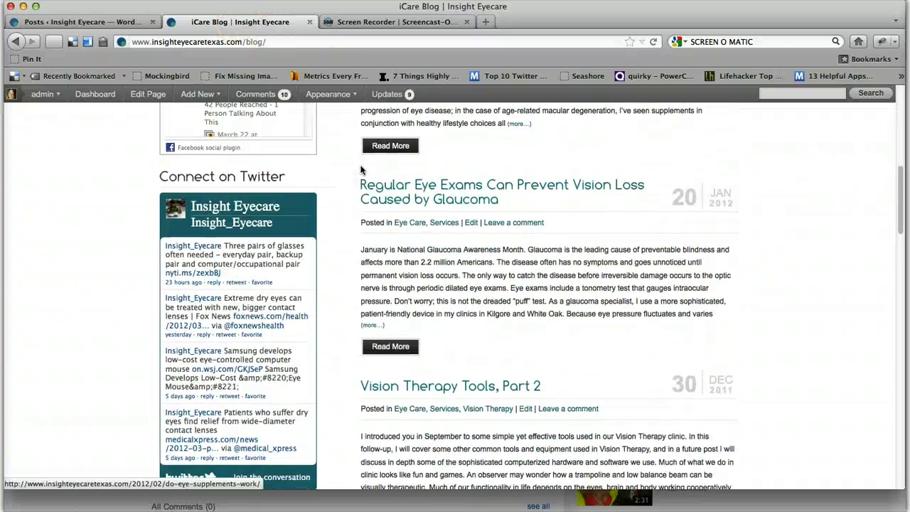
scroll(360, 168, down, 6)
scroll(362, 171, up, 11)
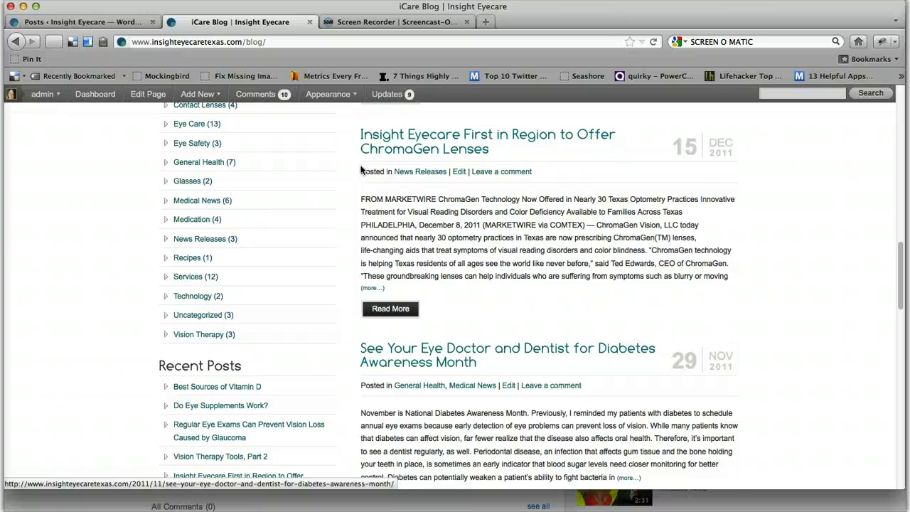
scroll(360, 169, up, 4)
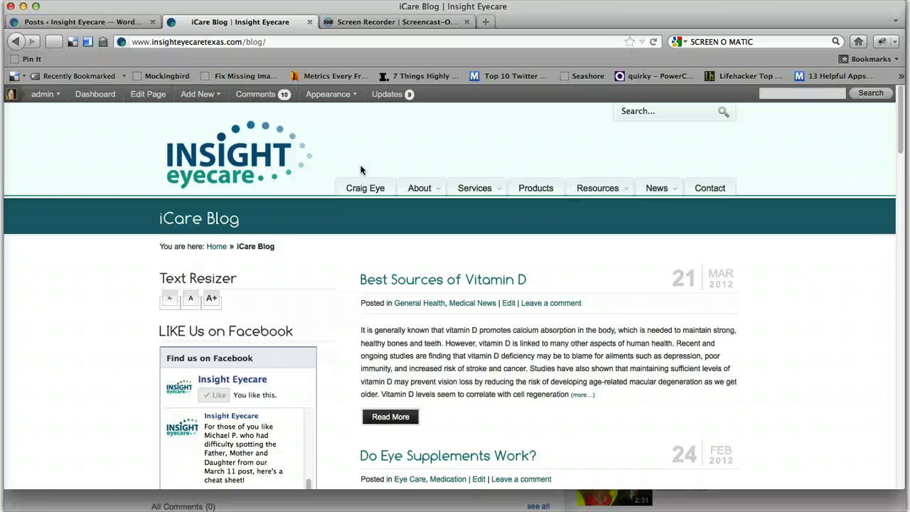
scroll(361, 170, down, 2)
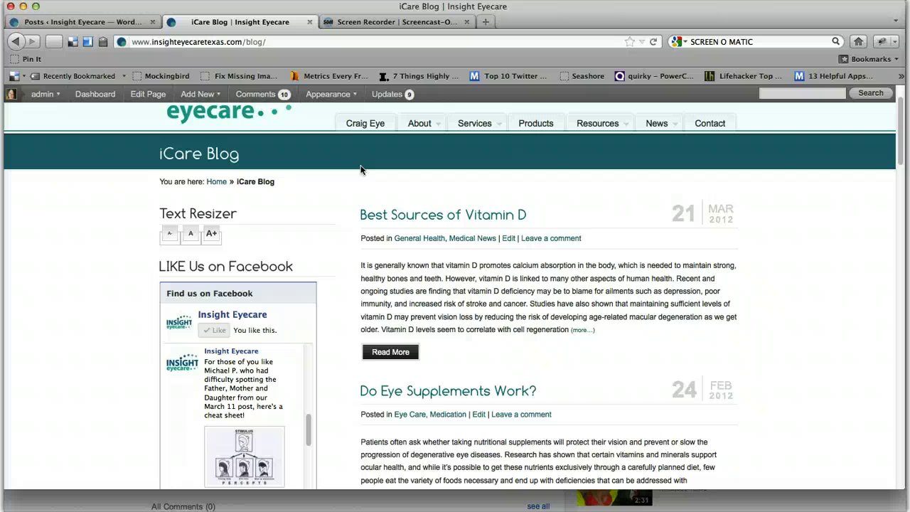